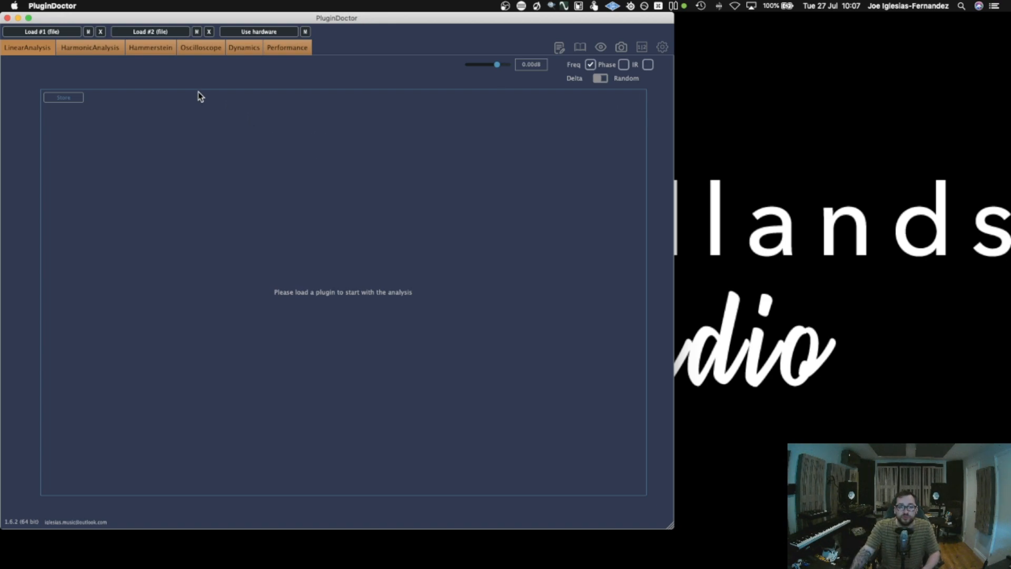
Start loading a plug-in into the first slot and browse to the Components folder inside Plug-Ins
{"action": "left_click_drag", "start_coordinate": [232, 20], "coordinate": [243, 21]}
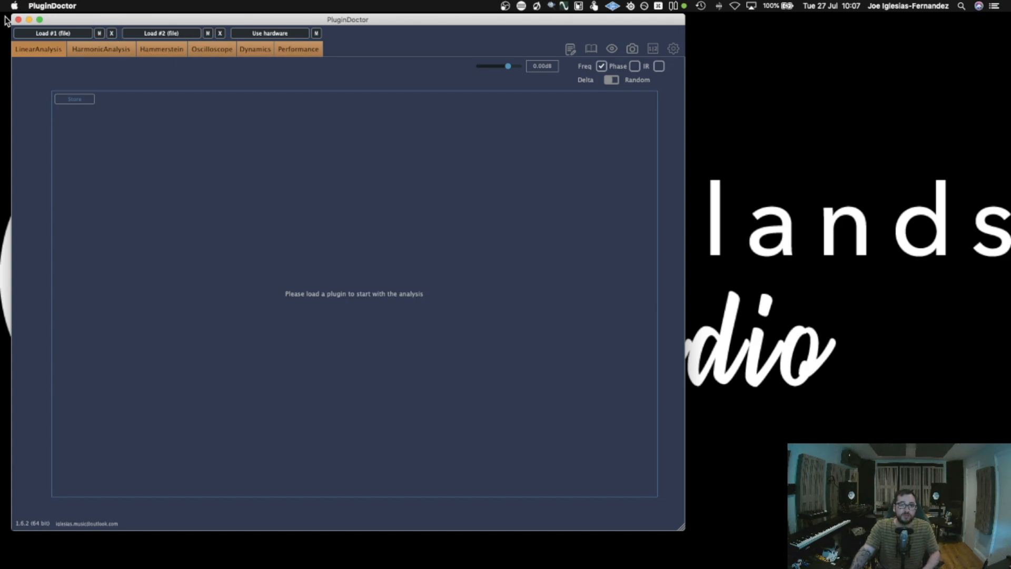
{"action": "left_click", "coordinate": [45, 35]}
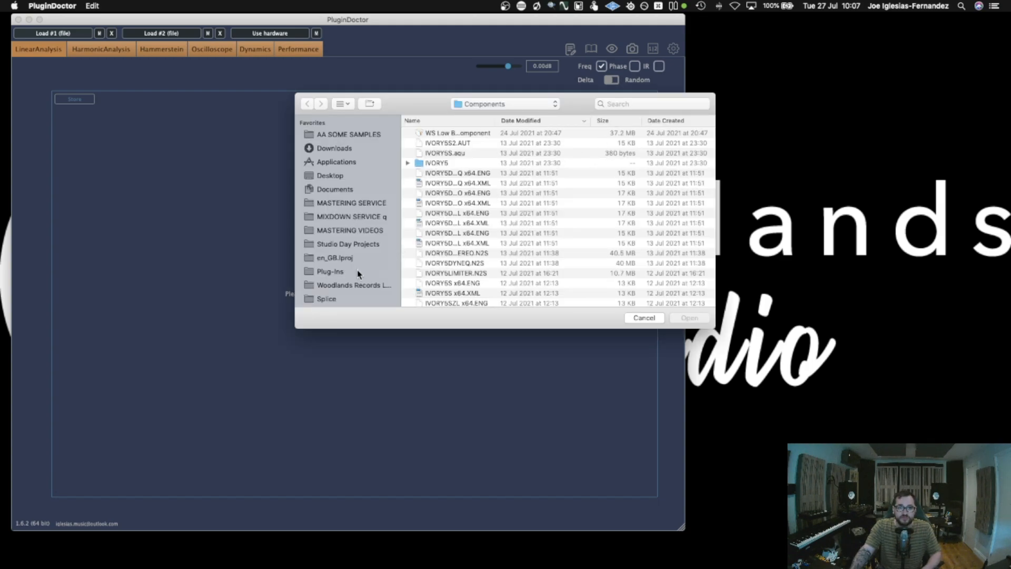
{"action": "left_click", "coordinate": [347, 271]}
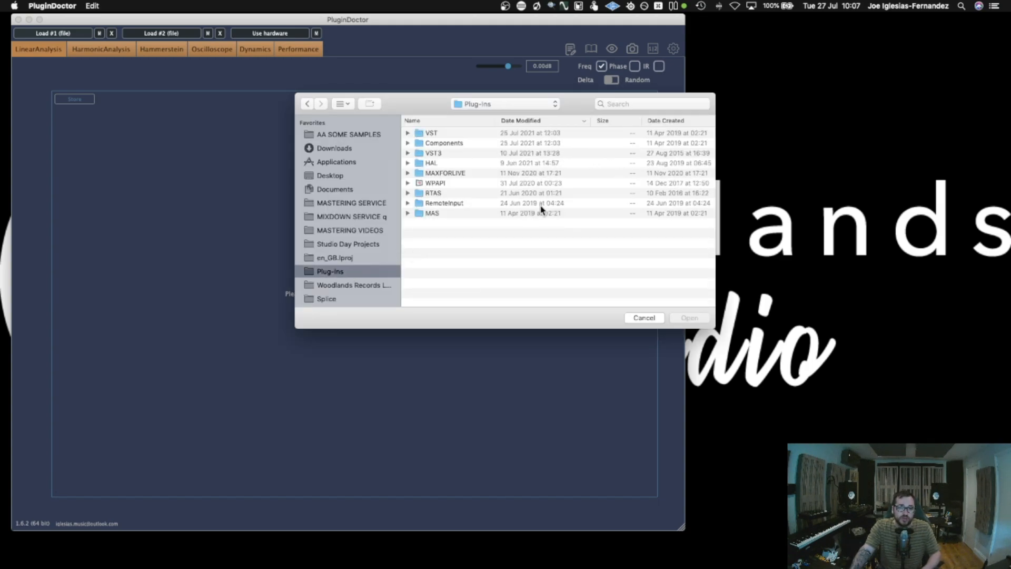
{"action": "double_click", "coordinate": [465, 147]}
Search the Components folder for "tr5 eqp", load TR5 EQP-1A.component, and move its plug-in window off most of the graph
{"action": "left_click", "coordinate": [636, 104]}
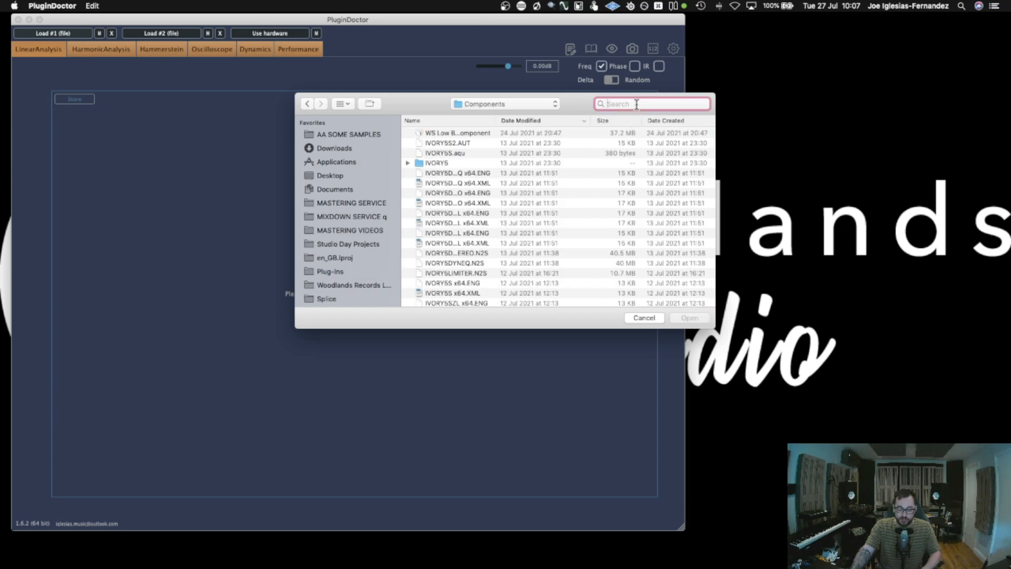
{"action": "type", "text": "tr"}
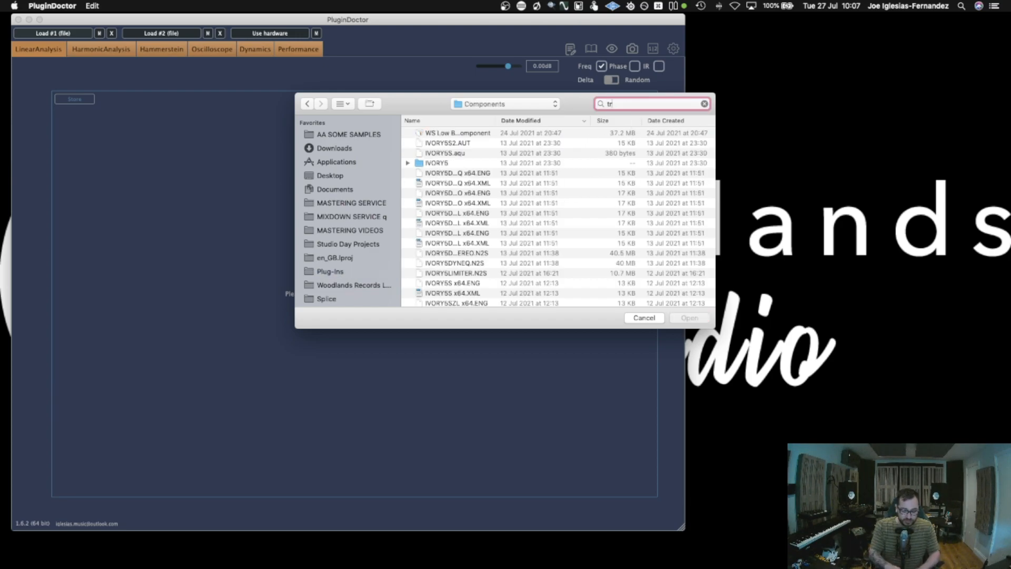
{"action": "type", "text": "5 e"}
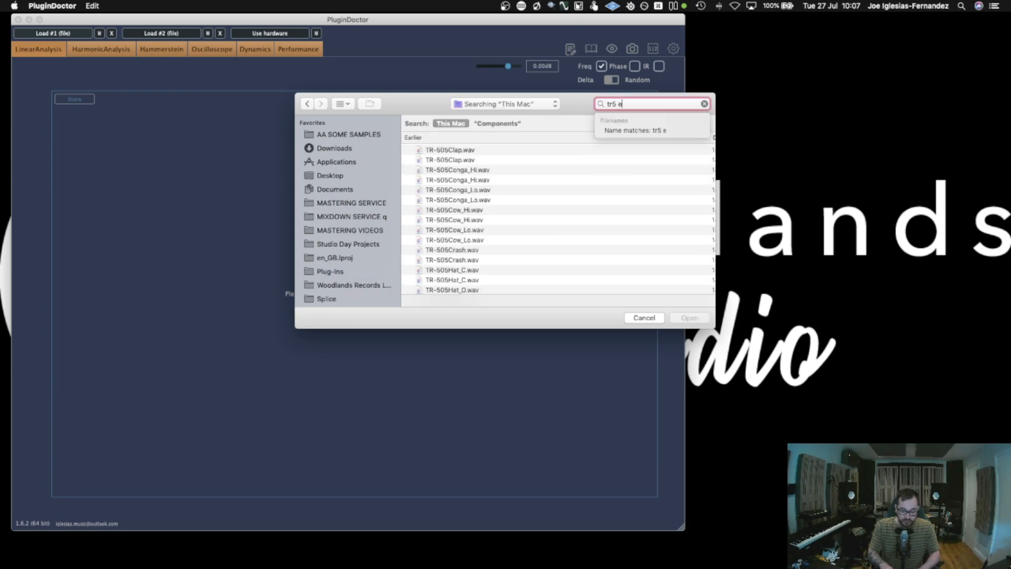
{"action": "type", "text": "qp"}
{"action": "left_click", "coordinate": [513, 124]}
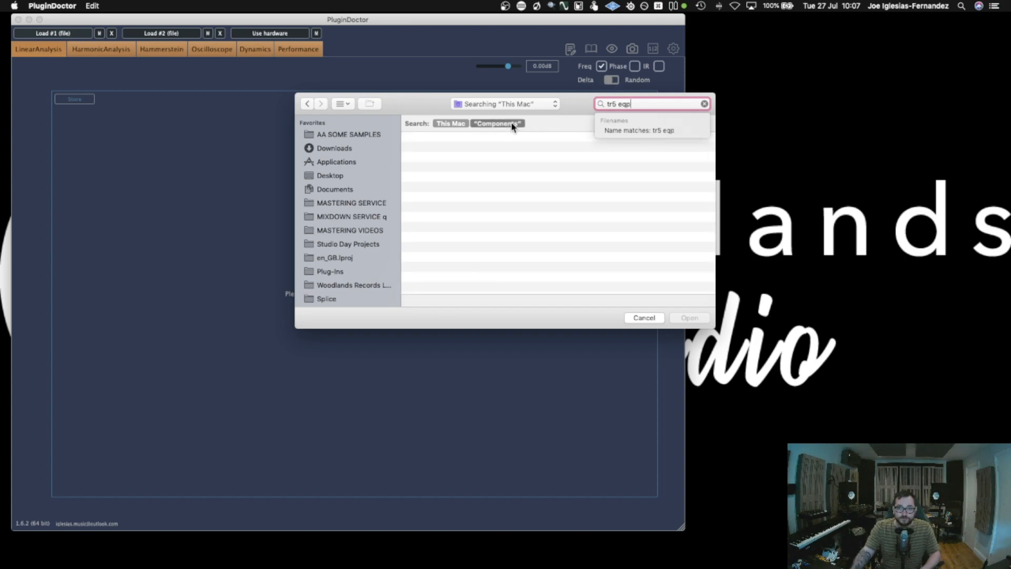
{"action": "left_click", "coordinate": [477, 151]}
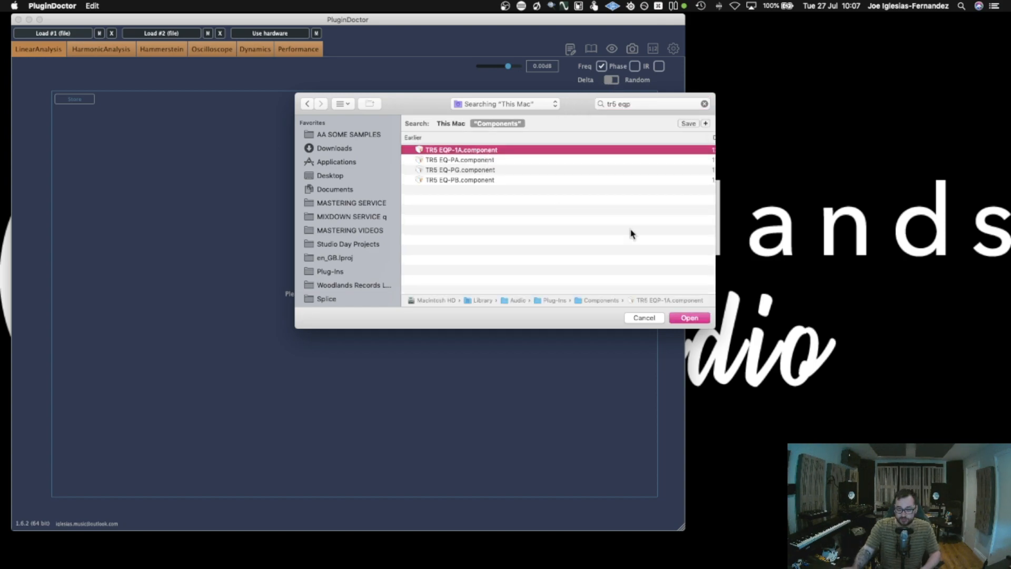
{"action": "key", "text": "Return"}
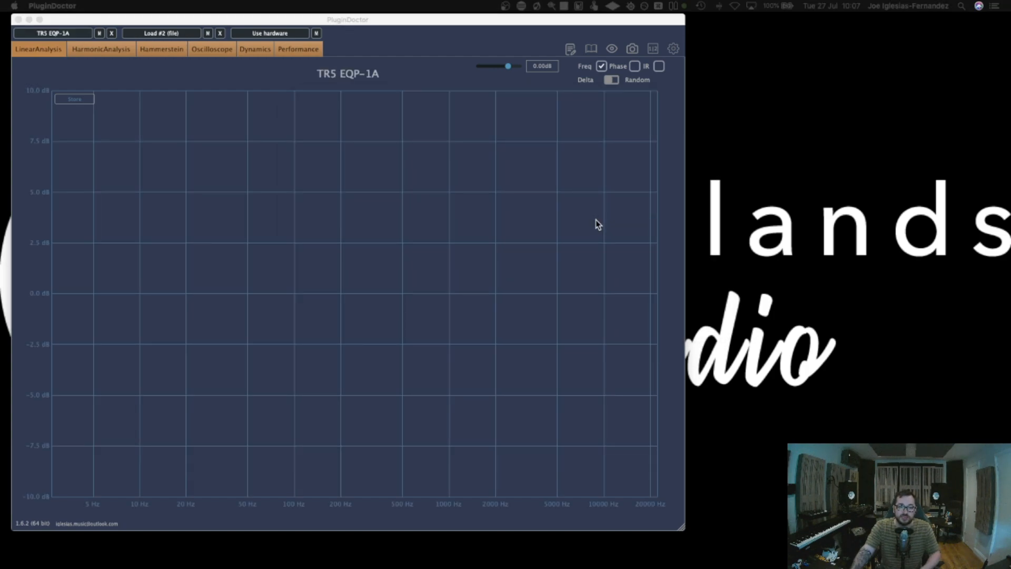
{"action": "left_click_drag", "start_coordinate": [567, 61], "coordinate": [769, 62]}
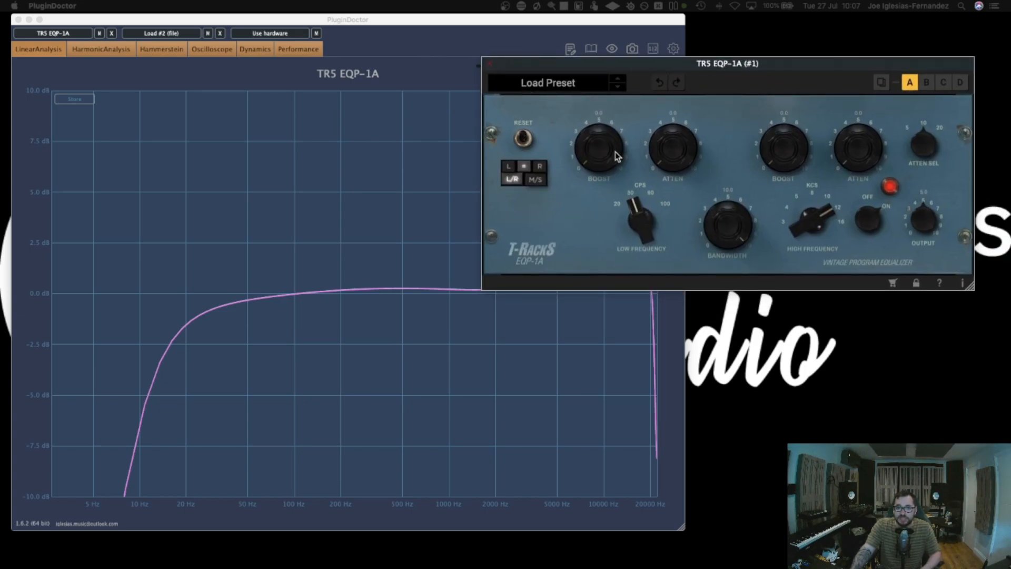
Examine the TR5 EQP-1A's frequency response curve with its boost and attenuation controls at zero
{"action": "left_click", "coordinate": [494, 37]}
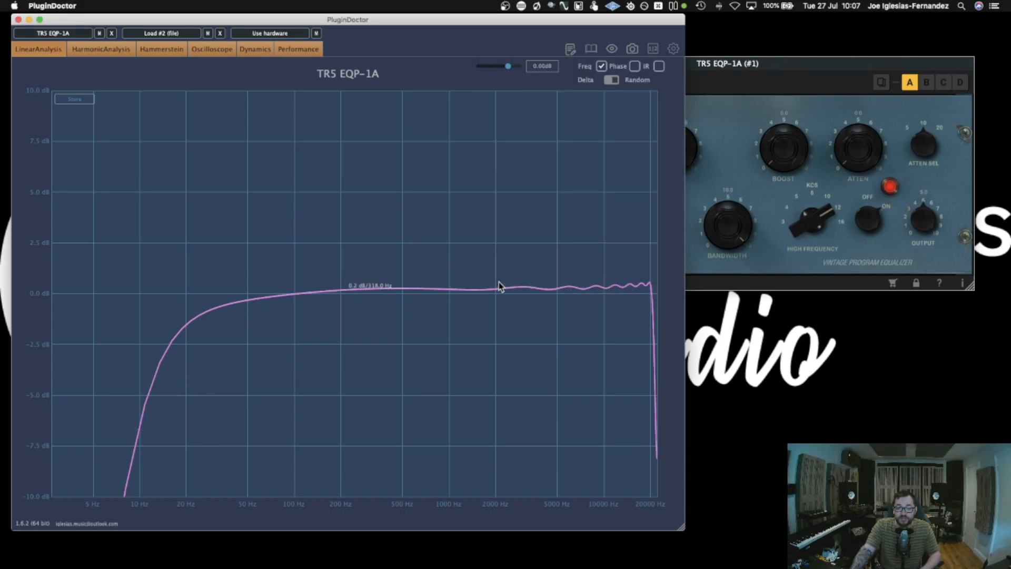
{"action": "left_click", "coordinate": [764, 107]}
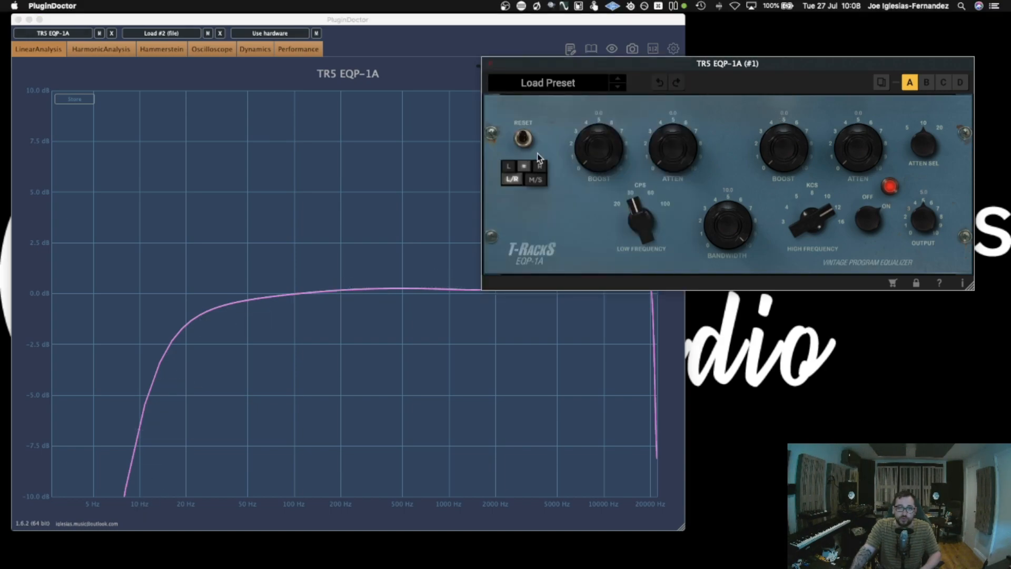
{"action": "left_click", "coordinate": [441, 58]}
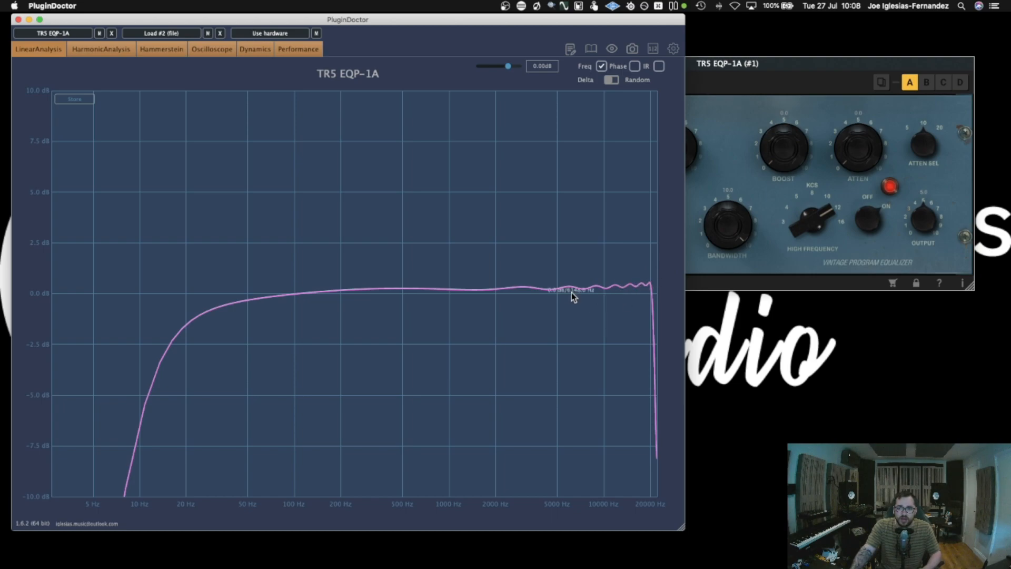
{"action": "left_click", "coordinate": [726, 71]}
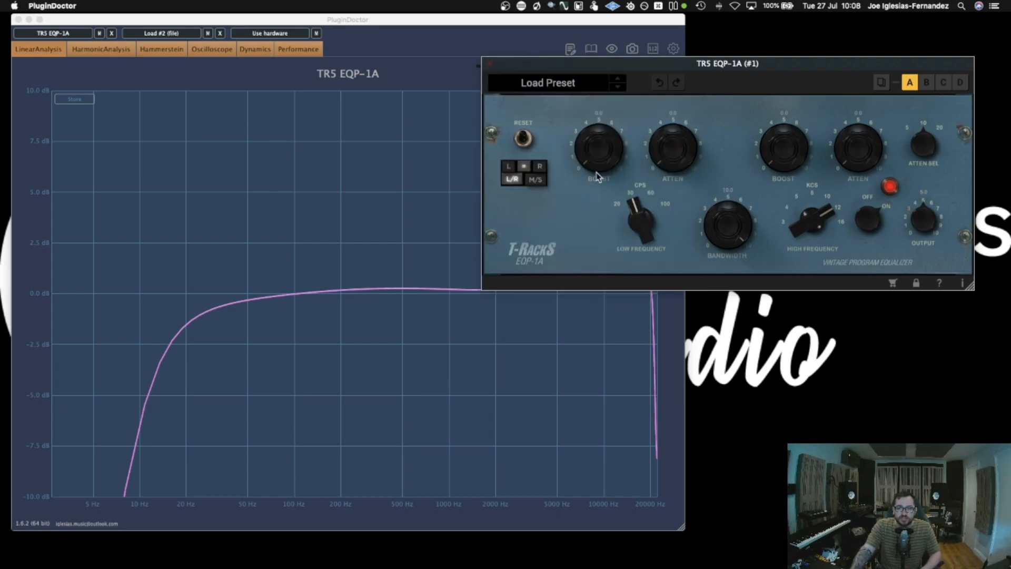
Set the TR5 EQP-1A's low frequency to 60 CPS, with low boost at about 5 and low attenuation at about 4.1
{"action": "left_click_drag", "start_coordinate": [596, 150], "coordinate": [611, 95]}
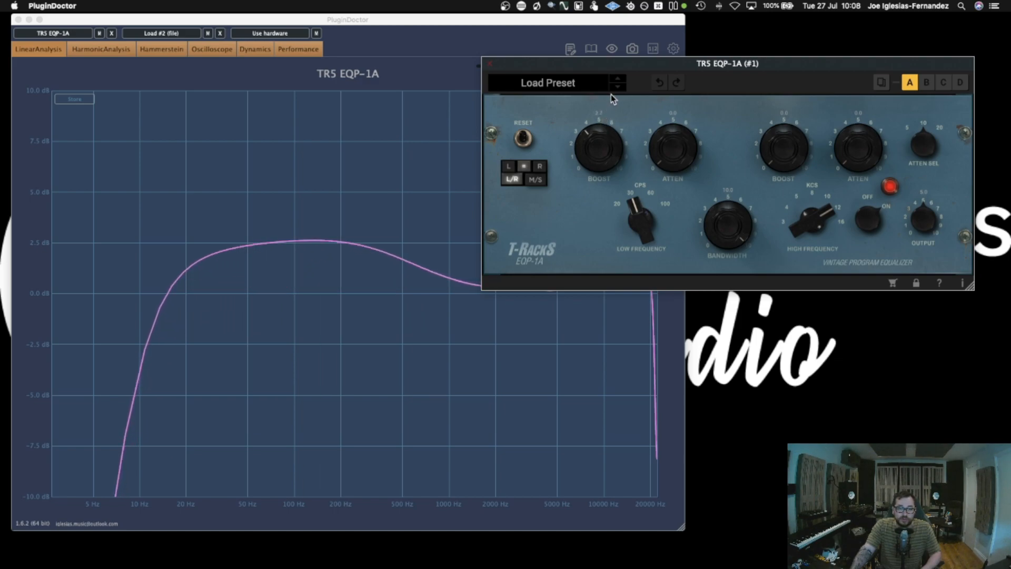
{"action": "left_click_drag", "start_coordinate": [622, 157], "coordinate": [606, 125]}
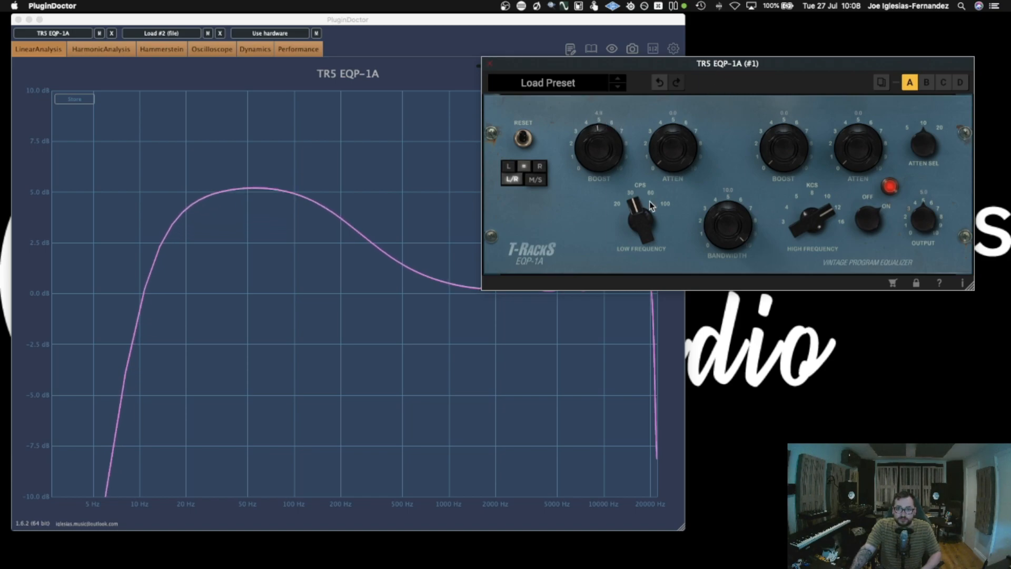
{"action": "left_click_drag", "start_coordinate": [652, 194], "coordinate": [692, 157]}
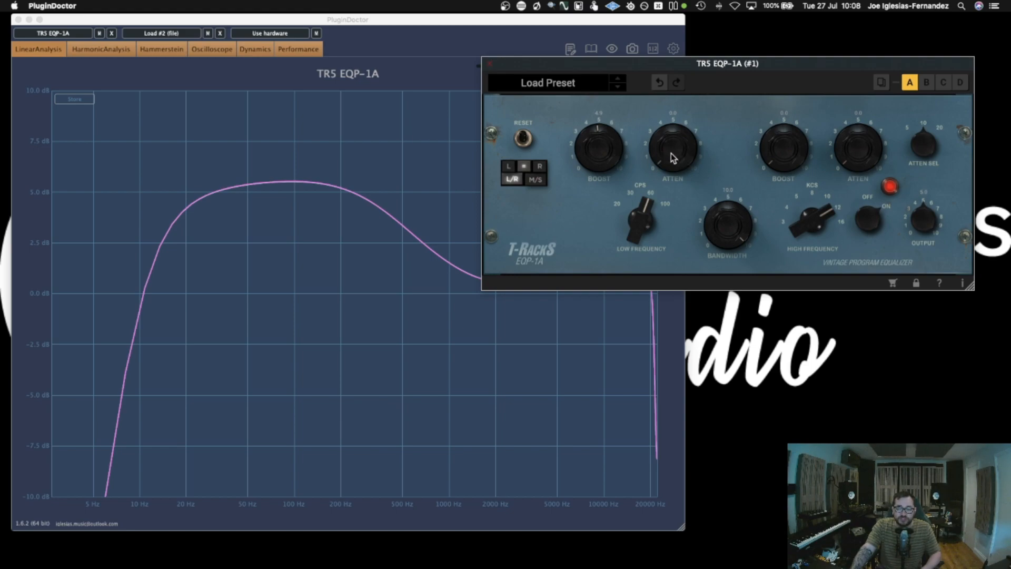
{"action": "left_click_drag", "start_coordinate": [671, 157], "coordinate": [685, 95]}
{"action": "left_click_drag", "start_coordinate": [609, 146], "coordinate": [610, 142]}
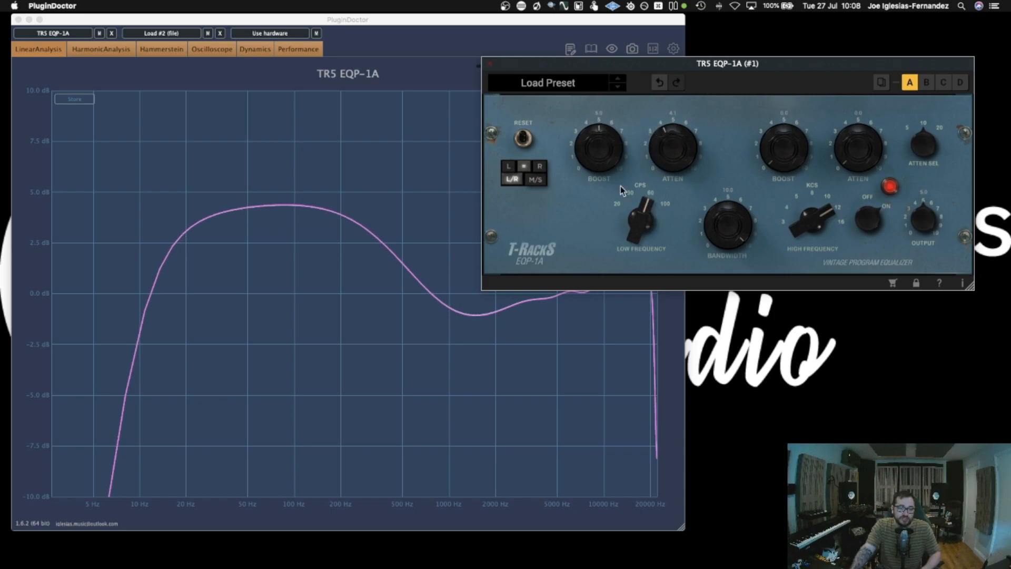
Mute the TR5 EQP-1A, load UAD Pultec EQP-1A Legacy.component into the second slot, and reposition its window
{"action": "left_click", "coordinate": [465, 149]}
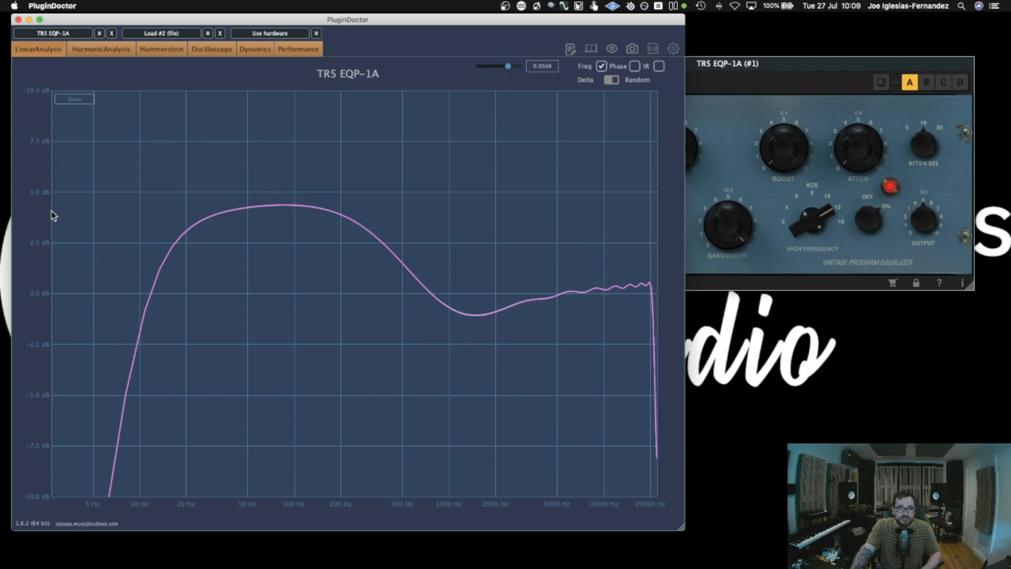
{"action": "left_click", "coordinate": [99, 33]}
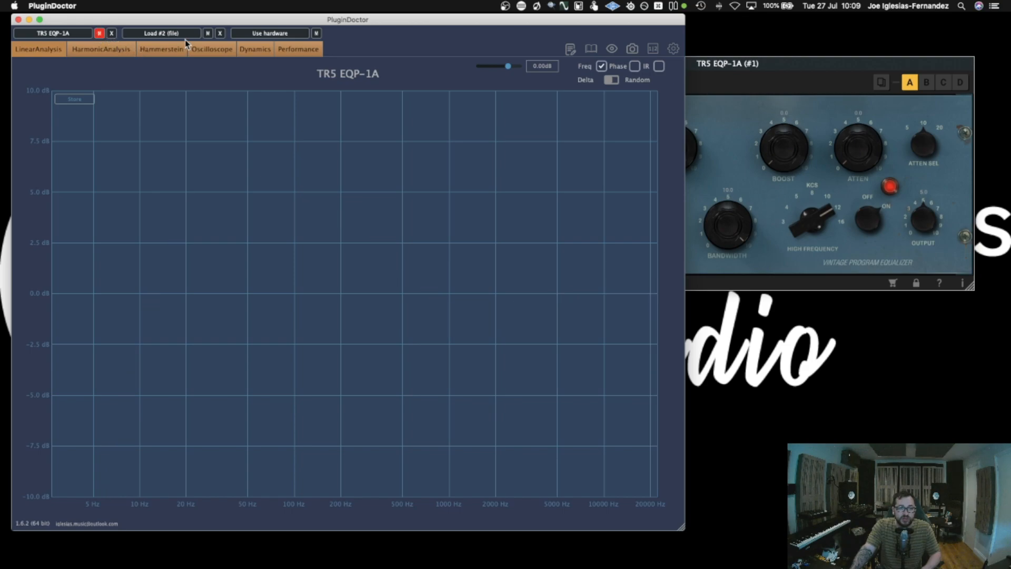
{"action": "left_click", "coordinate": [631, 104]}
{"action": "type", "text": "pu"}
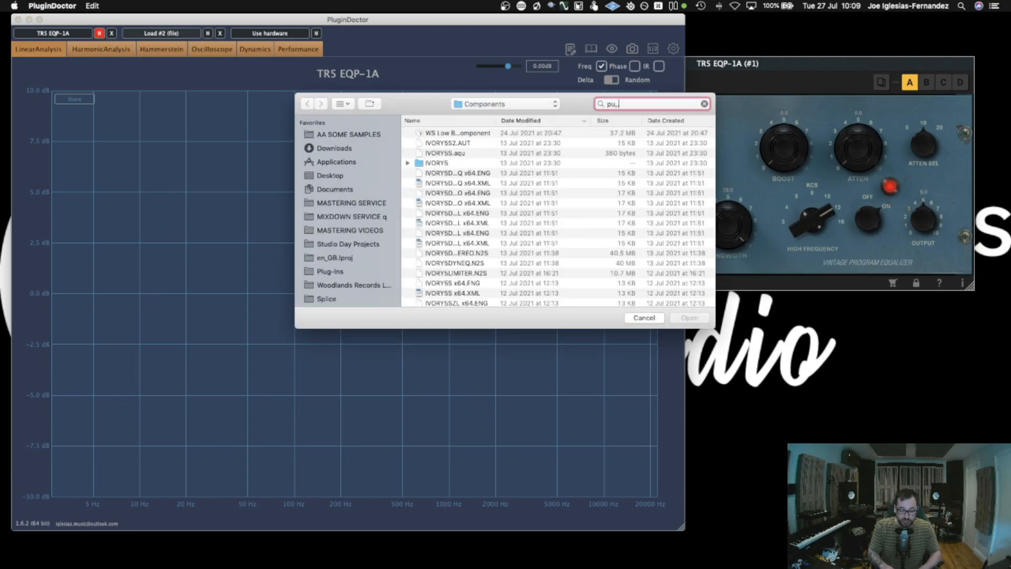
{"action": "type", "text": ","}
{"action": "key", "text": "BackSpace"}
{"action": "key", "text": "BackSpace"}
{"action": "type", "text": "ul"}
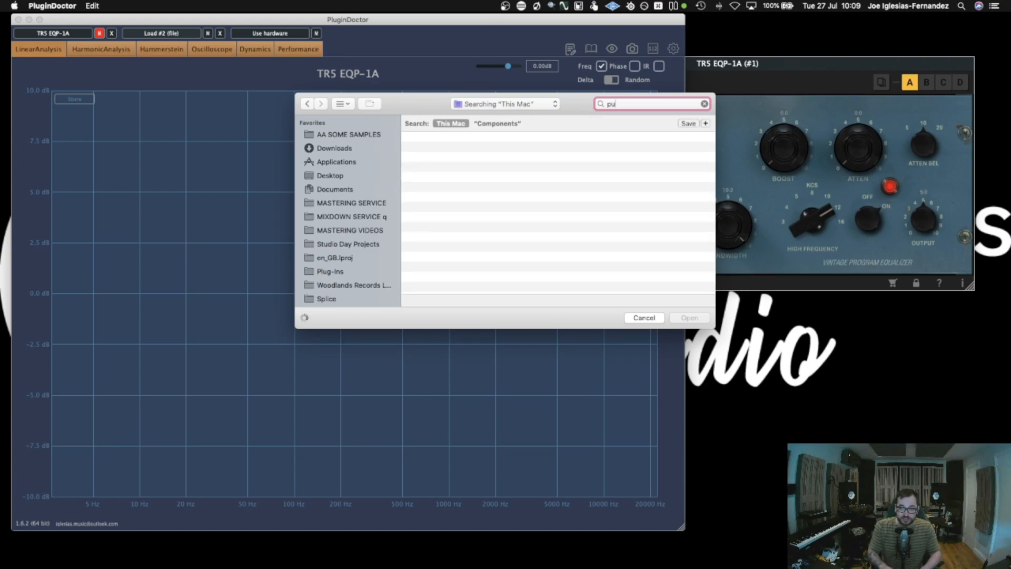
{"action": "left_click", "coordinate": [497, 123]}
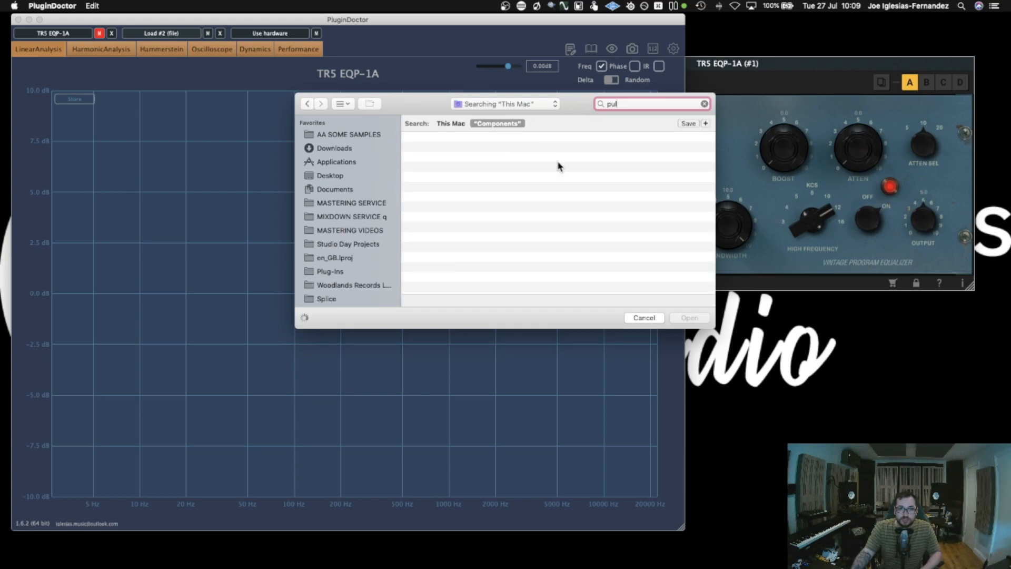
{"action": "left_click", "coordinate": [497, 152]}
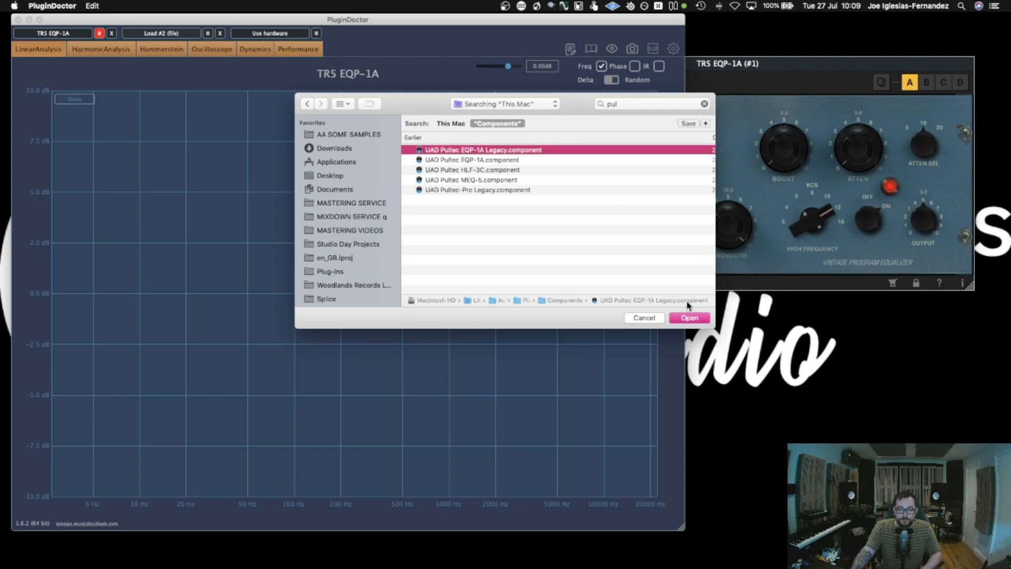
{"action": "key", "text": "Return"}
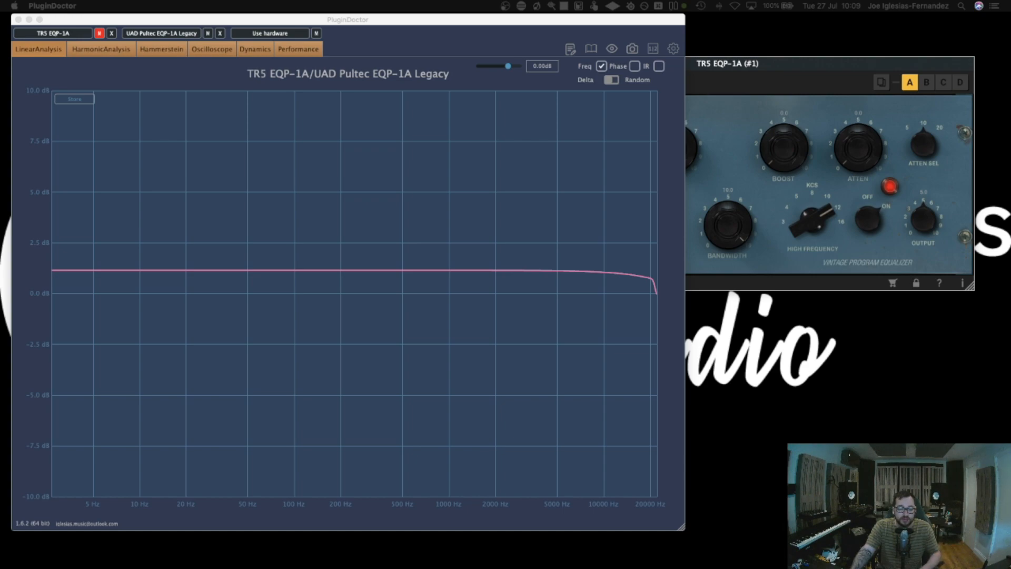
{"action": "left_click_drag", "start_coordinate": [687, 318], "coordinate": [619, 42]}
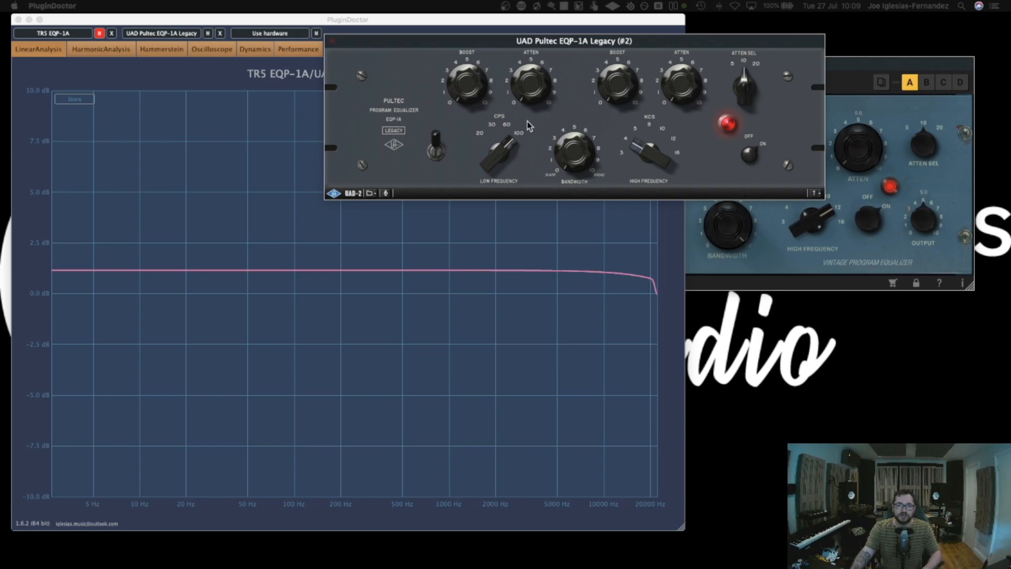
Set the UAD Pultec's low frequency to 60 CPS and match its low boost and attenuation to the TR5 EQP-1A's settings
{"action": "left_click_drag", "start_coordinate": [499, 152], "coordinate": [497, 188]}
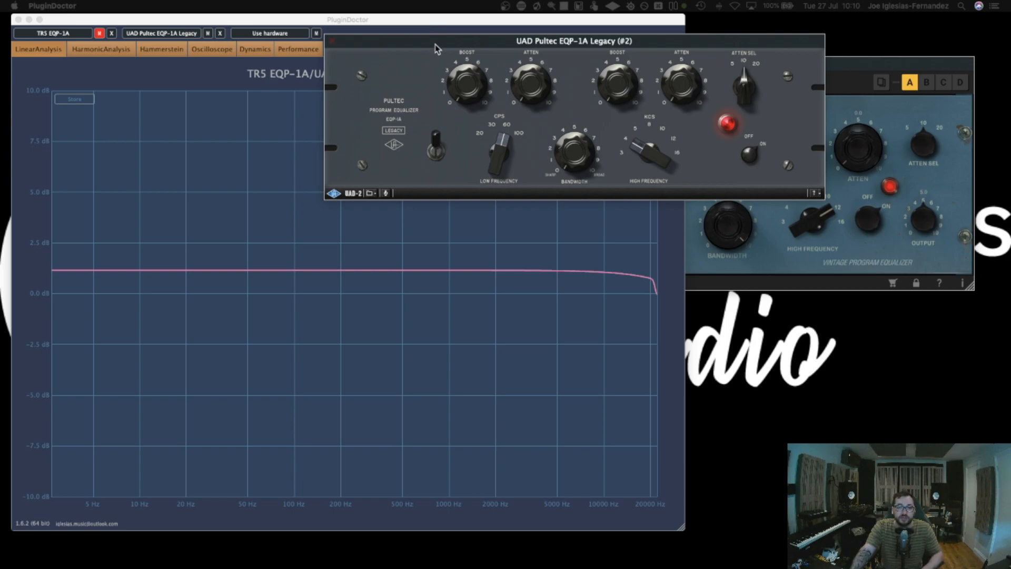
{"action": "left_click", "coordinate": [870, 69]}
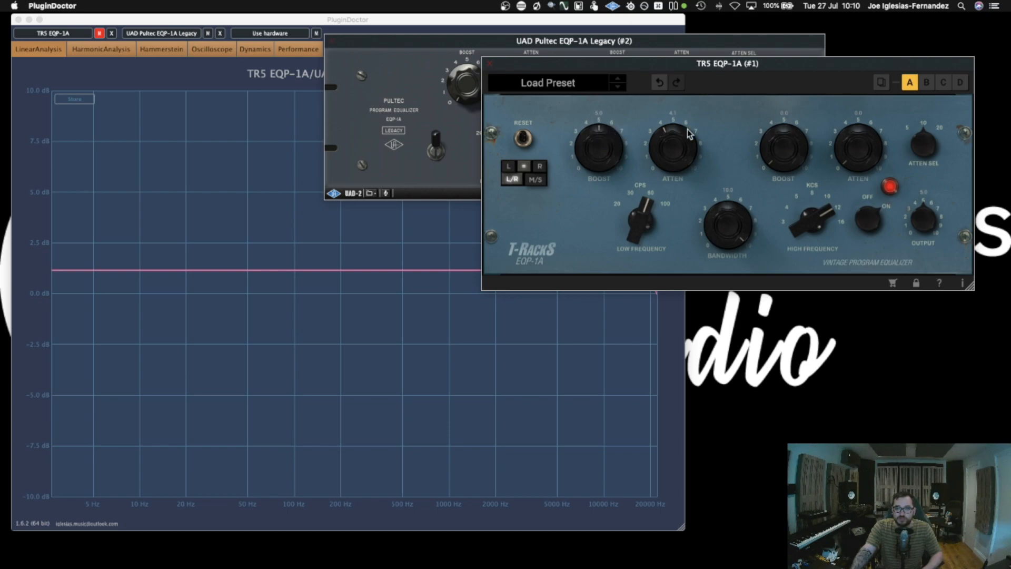
{"action": "left_click", "coordinate": [377, 109]}
{"action": "left_click_drag", "start_coordinate": [464, 94], "coordinate": [470, 45]}
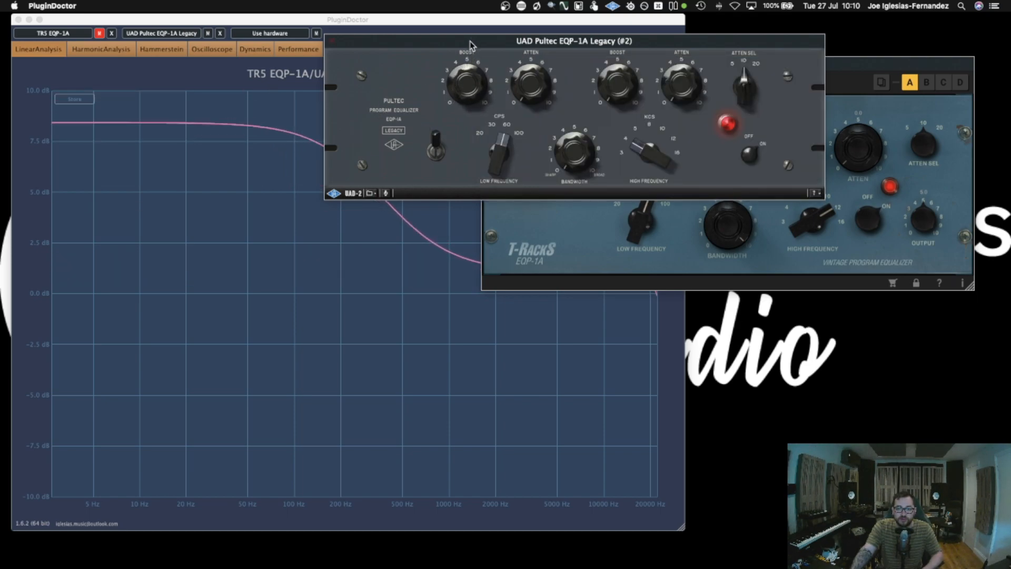
{"action": "left_click_drag", "start_coordinate": [535, 79], "coordinate": [537, 45]}
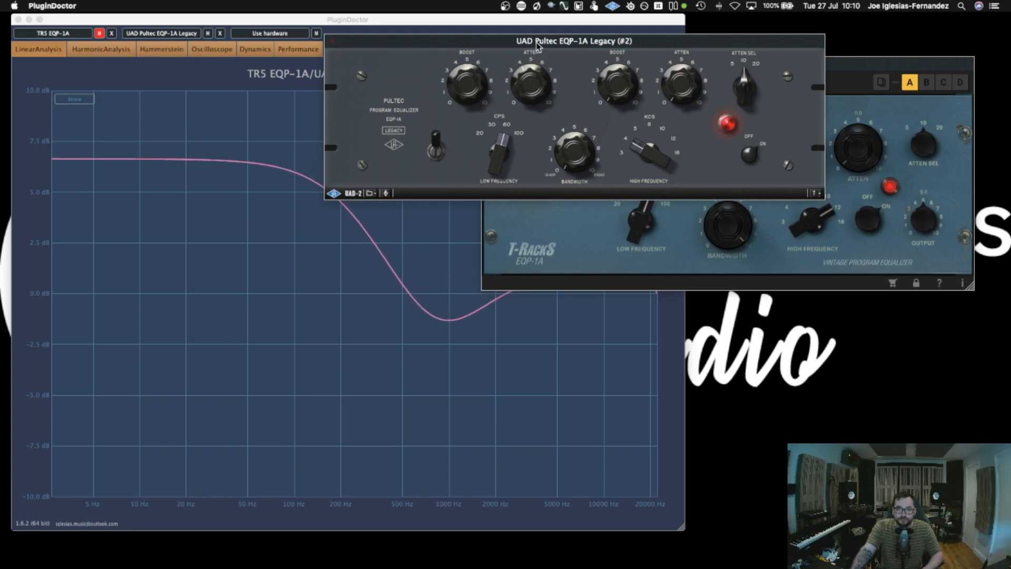
Mute the UAD Pultec and unmute the TR5 EQP-1A to compare their low-end response curves
{"action": "left_click", "coordinate": [153, 26]}
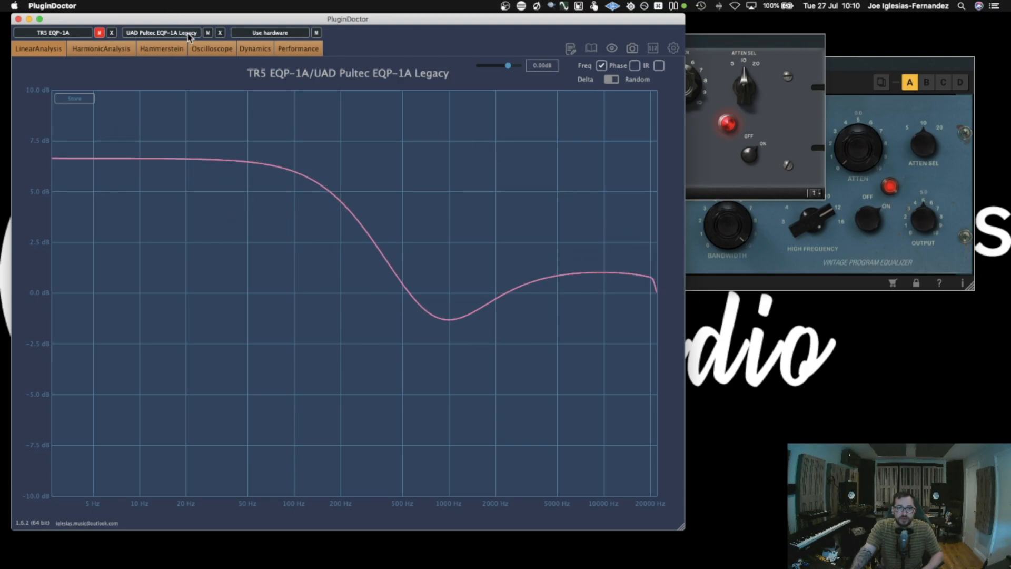
{"action": "left_click", "coordinate": [208, 33]}
{"action": "left_click", "coordinate": [100, 34]}
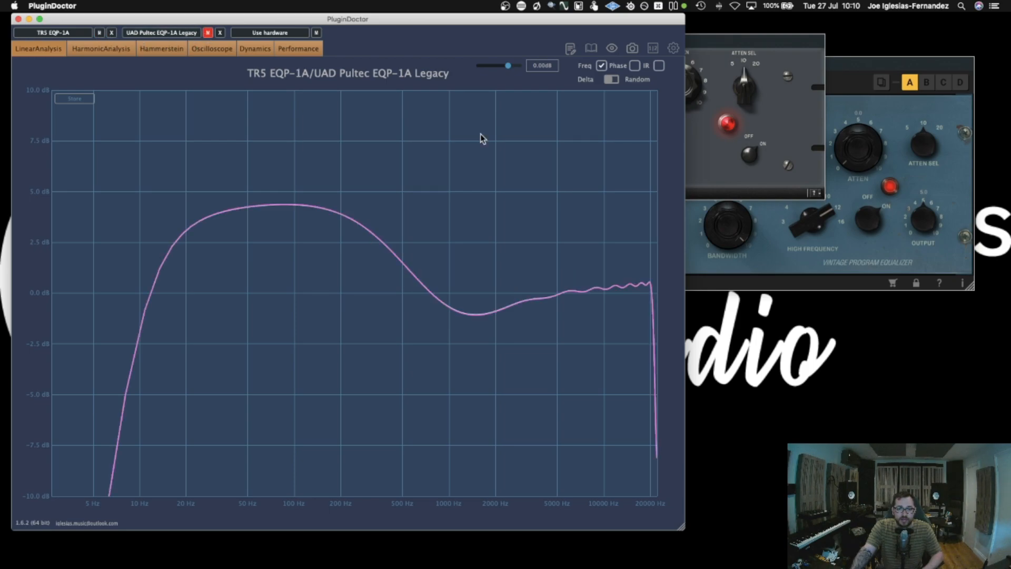
{"action": "left_click", "coordinate": [887, 68]}
{"action": "left_click", "coordinate": [428, 164]}
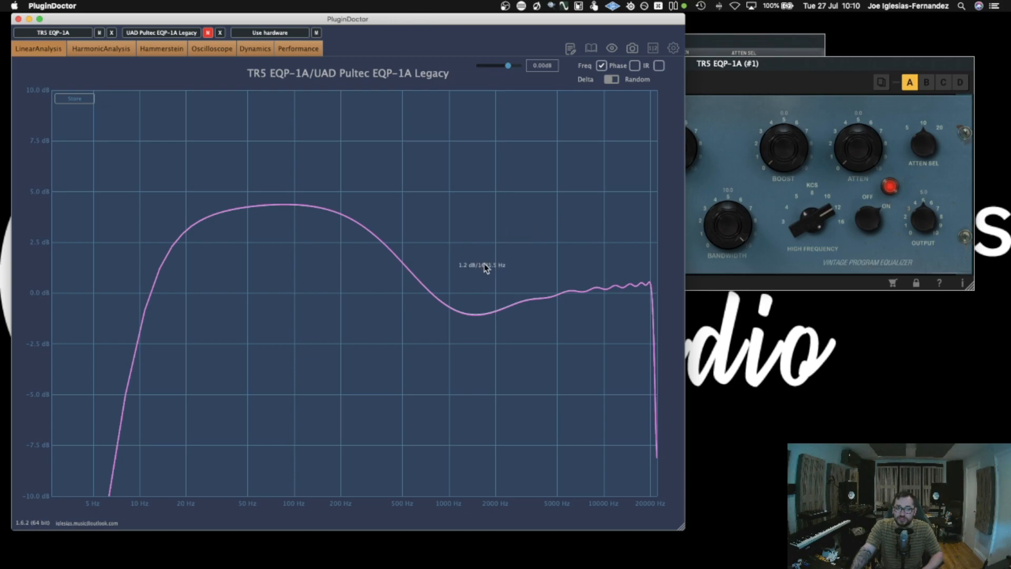
Reset the TR5 EQP-1A's low boost and attenuation to 0, raise its output by about 1 dB, and view the full curve
{"action": "left_click", "coordinate": [767, 92]}
{"action": "double_click", "coordinate": [594, 152]}
{"action": "double_click", "coordinate": [685, 148]}
{"action": "scroll", "coordinate": [912, 218], "scroll_direction": "up", "scroll_amount": 5}
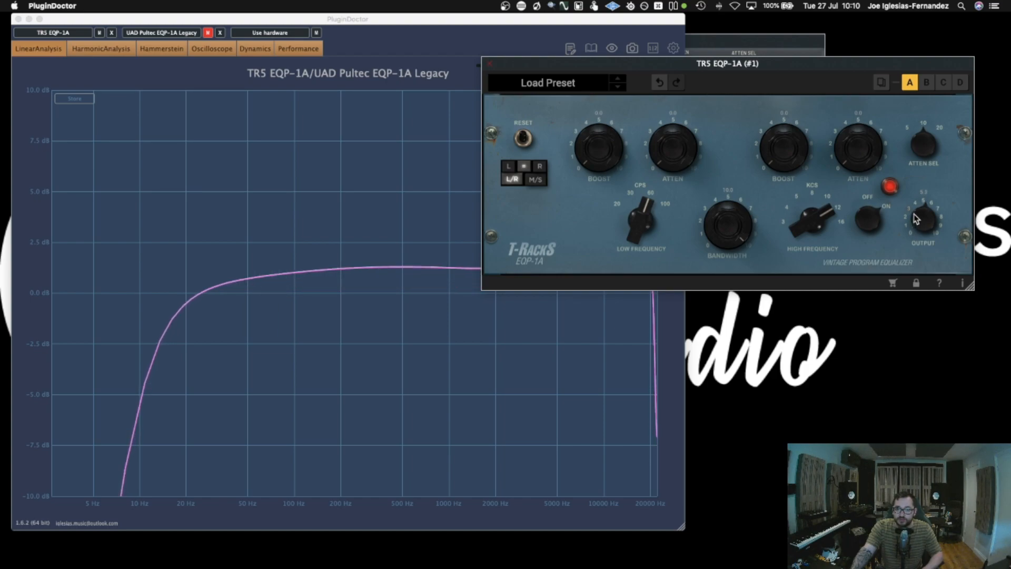
{"action": "left_click", "coordinate": [415, 146]}
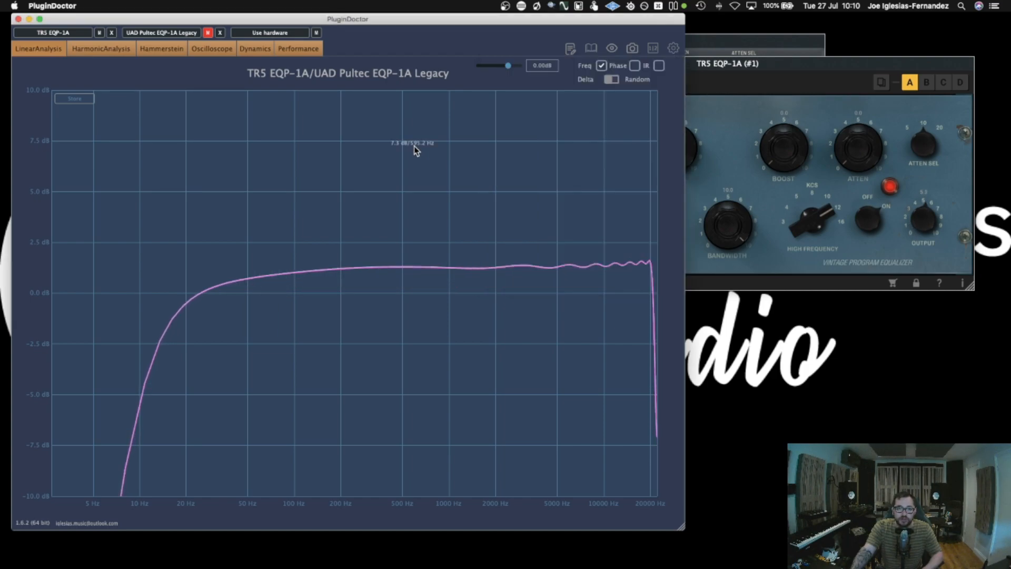
Set the TR5 EQP-1A's low boost to 5 and attenuation to about 4, and unmute the UAD Pultec to compare both curves
{"action": "left_click", "coordinate": [765, 64]}
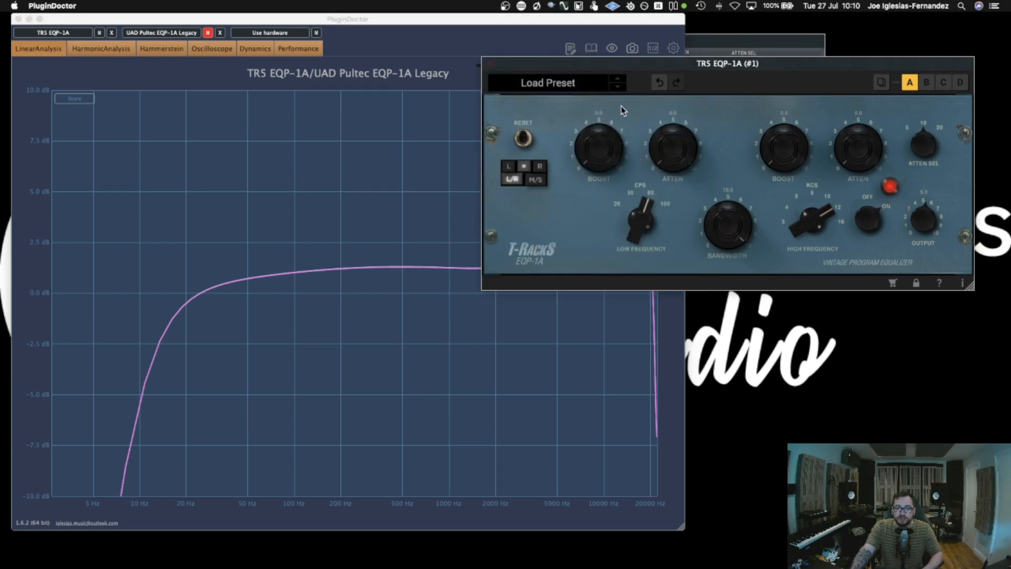
{"action": "left_click_drag", "start_coordinate": [592, 144], "coordinate": [604, 76]}
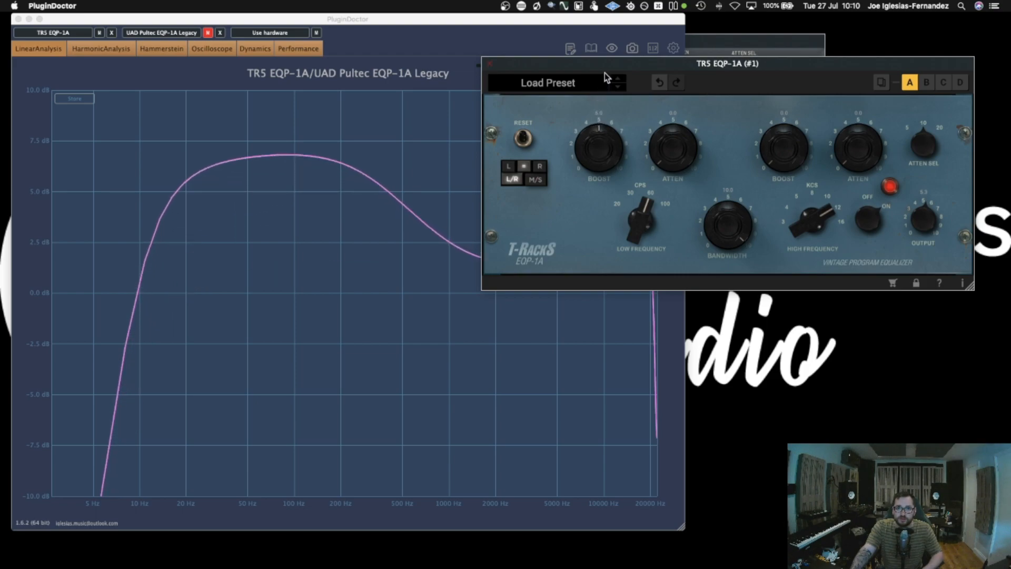
{"action": "left_click_drag", "start_coordinate": [680, 151], "coordinate": [684, 93]}
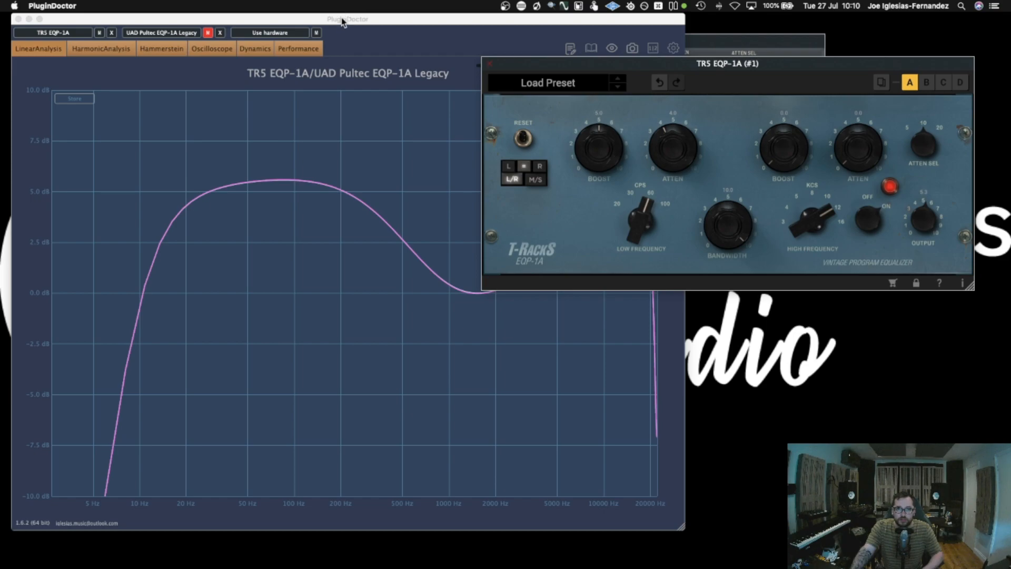
{"action": "left_click", "coordinate": [345, 22]}
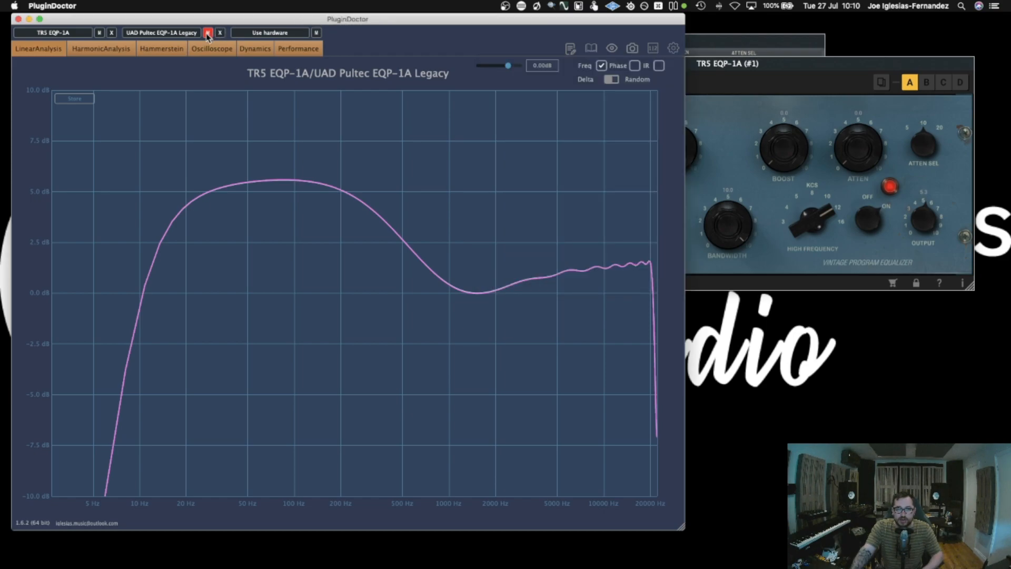
{"action": "left_click", "coordinate": [208, 35]}
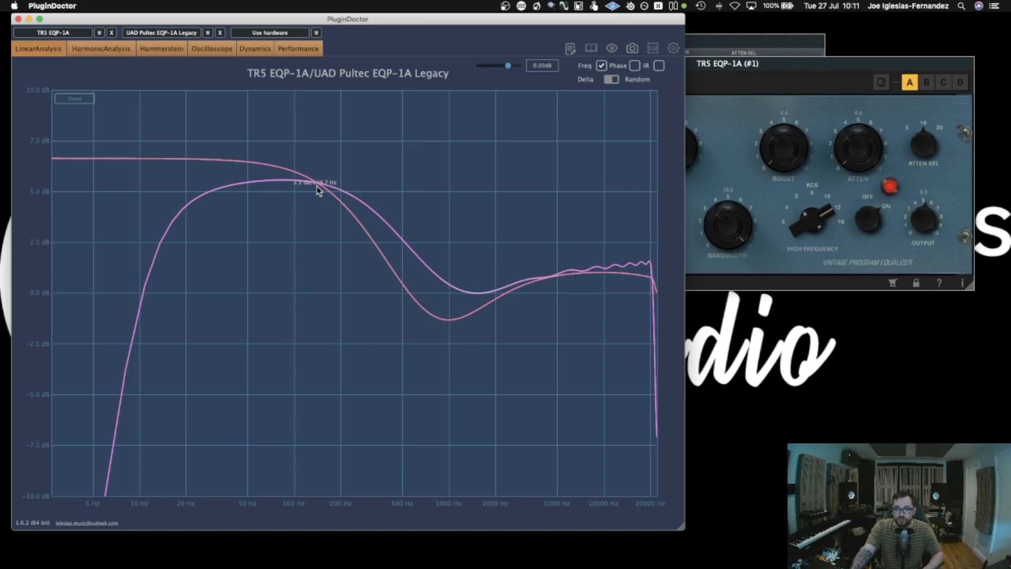
Unload both plug-ins and search for "spl" when choosing a new plug-in for the first slot
{"action": "left_click", "coordinate": [220, 34]}
{"action": "left_click", "coordinate": [111, 33]}
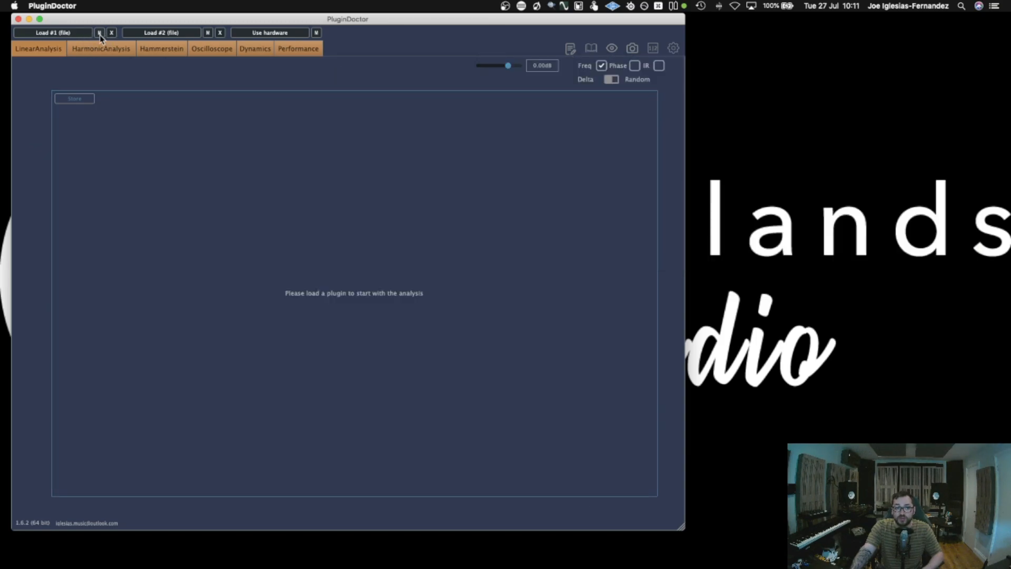
{"action": "left_click", "coordinate": [53, 33]}
{"action": "left_click", "coordinate": [632, 103]}
{"action": "type", "text": "spl"}
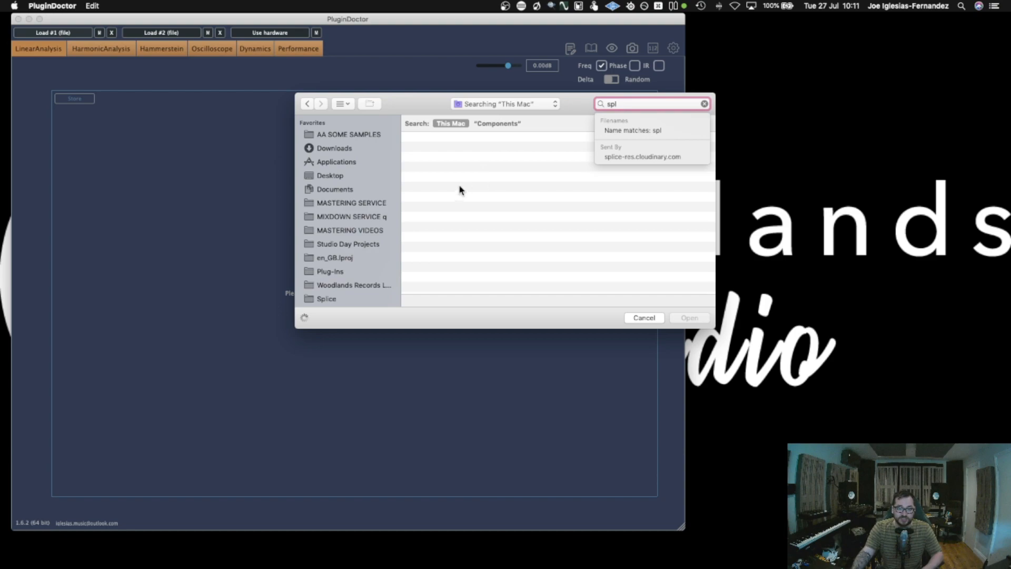
Search the Plug-Ins Components folder for "spl", load SPL Passeq.component, and move its window away from the middle of the graph
{"action": "left_click", "coordinate": [327, 271]}
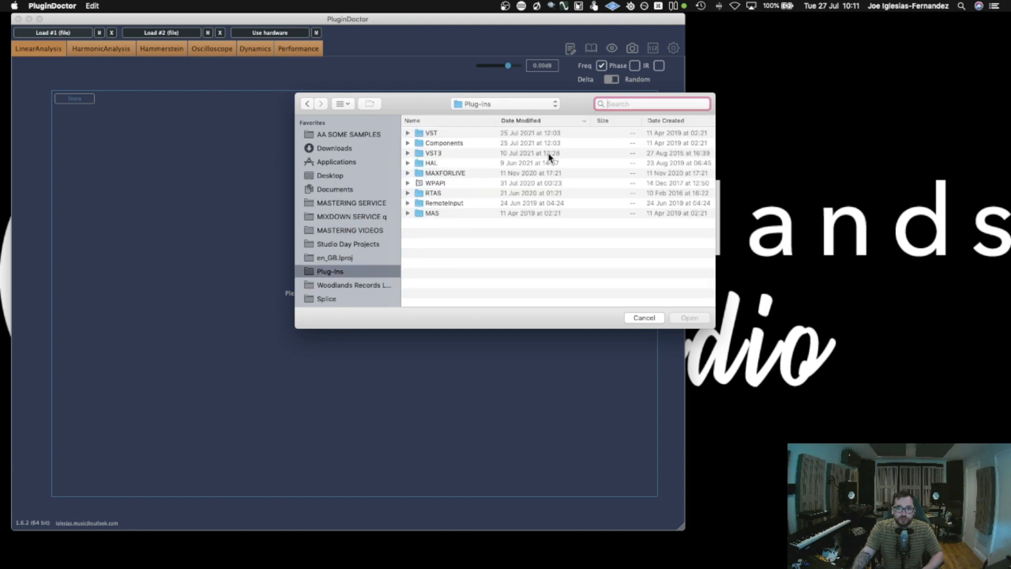
{"action": "double_click", "coordinate": [437, 143]}
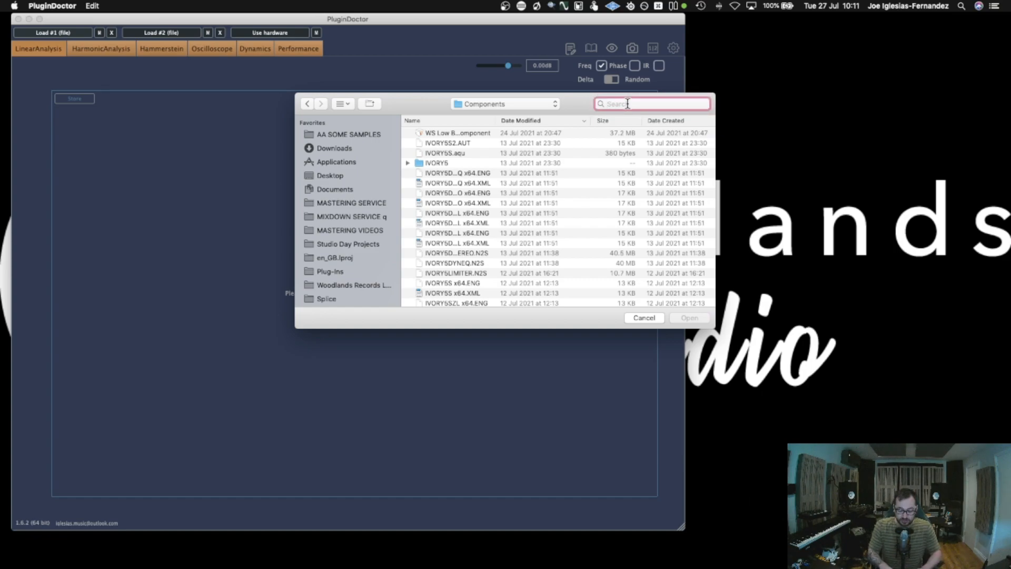
{"action": "type", "text": "spl"}
{"action": "left_click", "coordinate": [497, 124]}
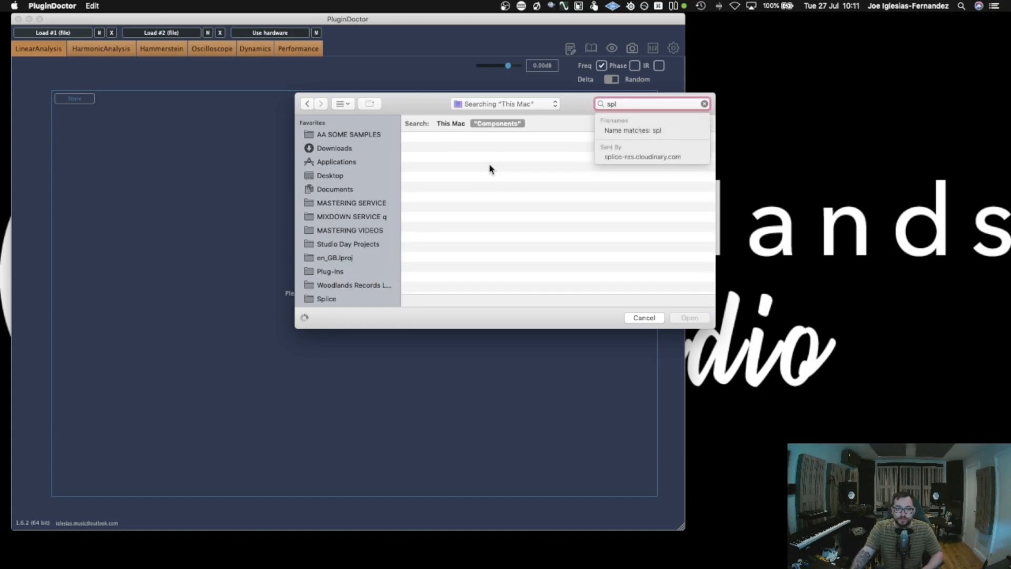
{"action": "scroll", "coordinate": [463, 226], "scroll_direction": "down", "scroll_amount": 3}
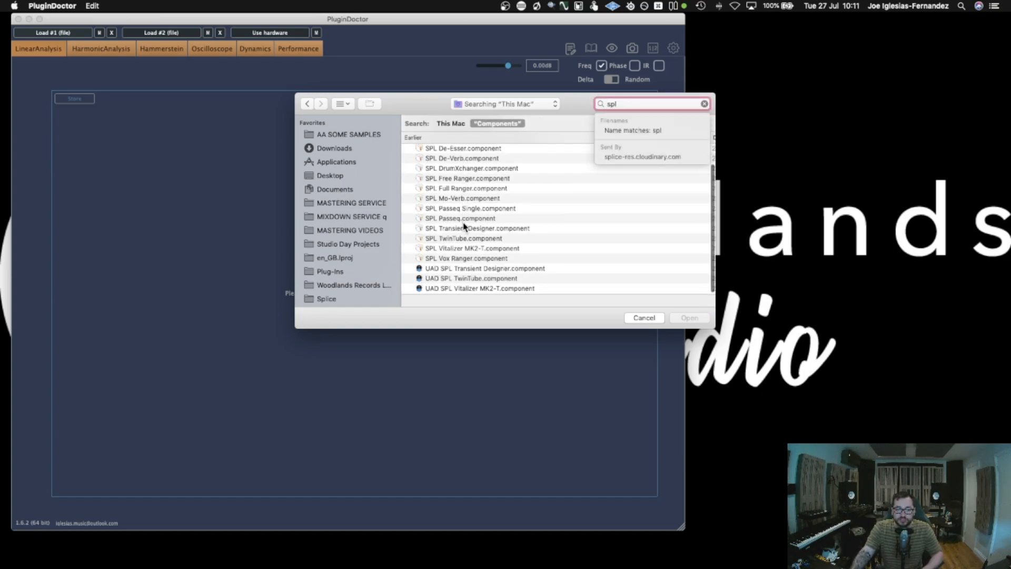
{"action": "left_click", "coordinate": [473, 220]}
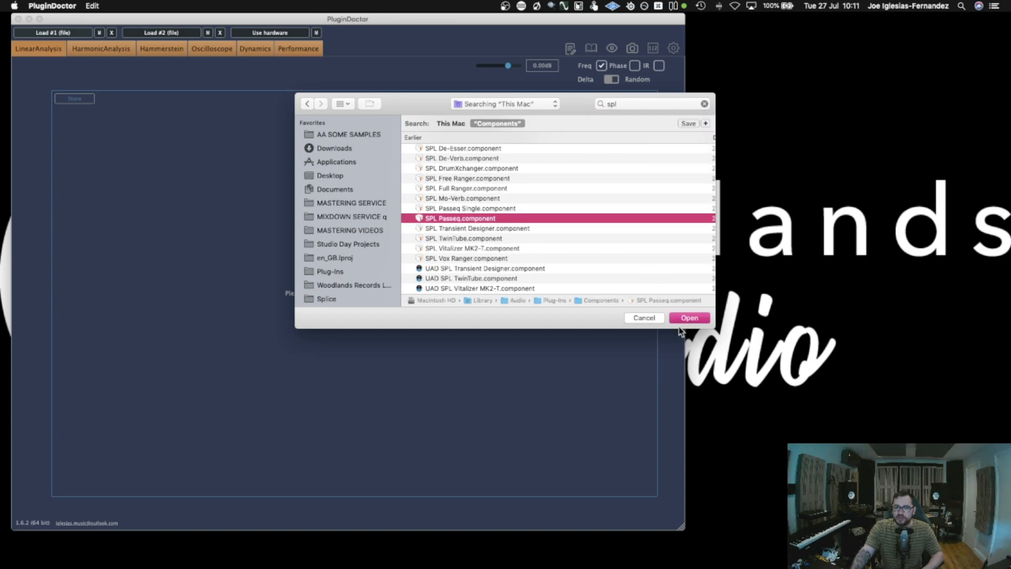
{"action": "key", "text": "Return"}
{"action": "left_click_drag", "start_coordinate": [455, 528], "coordinate": [724, 15]}
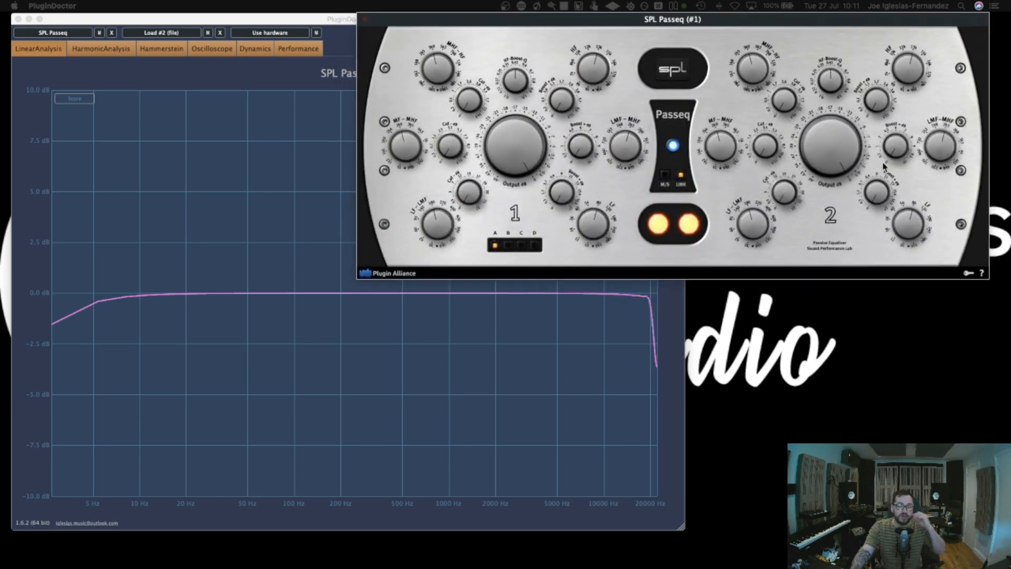
View the Passeq's default curve, raise channel 1's LF boost by about 6.5 dB, and move its window to uncover the low end
{"action": "left_click", "coordinate": [185, 194]}
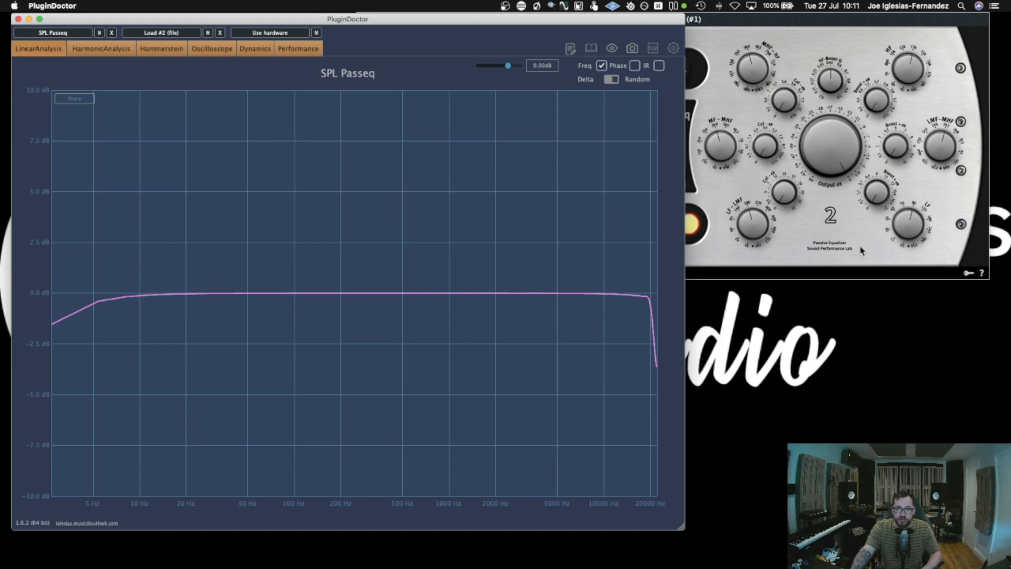
{"action": "left_click", "coordinate": [710, 111]}
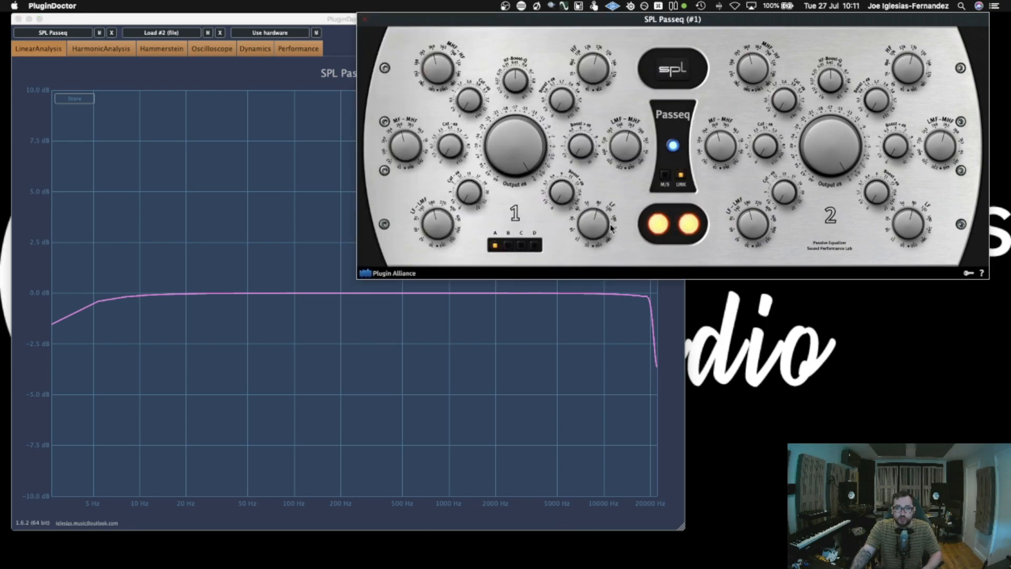
{"action": "left_click_drag", "start_coordinate": [559, 198], "coordinate": [567, 169]}
{"action": "left_click_drag", "start_coordinate": [553, 20], "coordinate": [591, 55]}
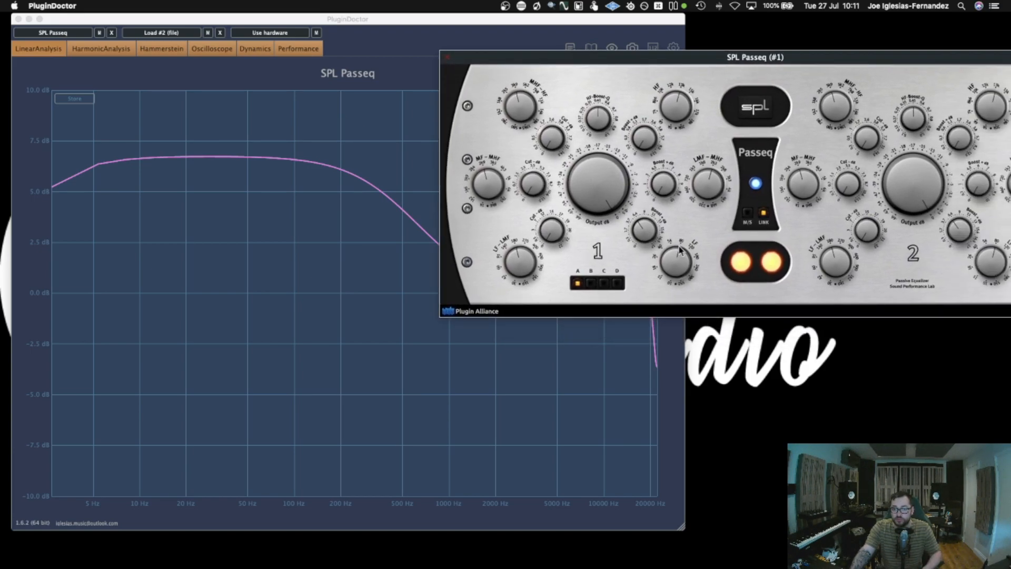
Reset the Passeq's LF boost to zero, raise channel 1's LMF-MHF boost to about 8 dB, and view the full curve
{"action": "left_click_drag", "start_coordinate": [643, 232], "coordinate": [640, 289]}
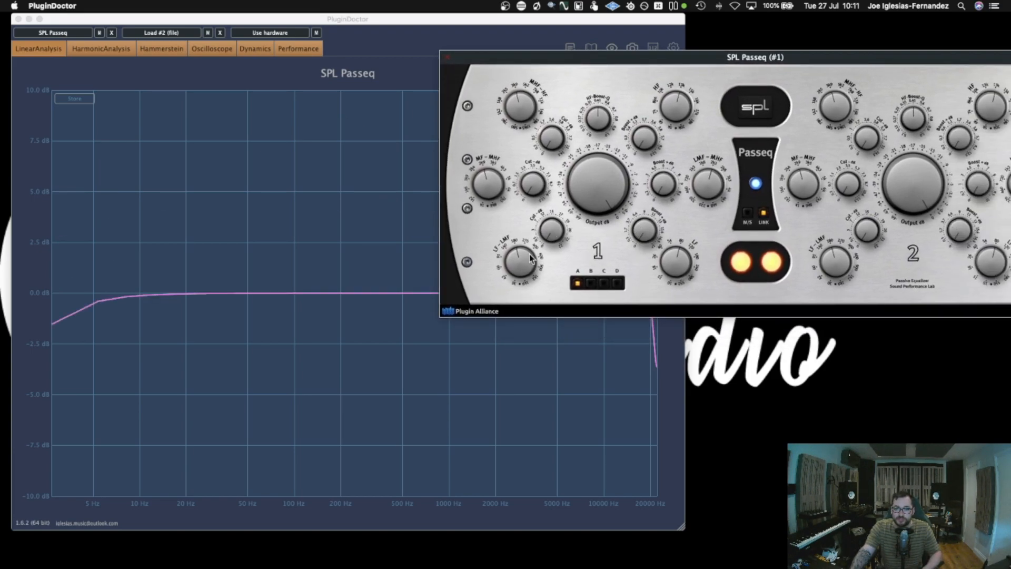
{"action": "mouse_move", "coordinate": [545, 235]}
{"action": "left_mouse_down"}
{"action": "mouse_move", "coordinate": [548, 211]}
{"action": "mouse_move", "coordinate": [545, 253]}
{"action": "left_mouse_up"}
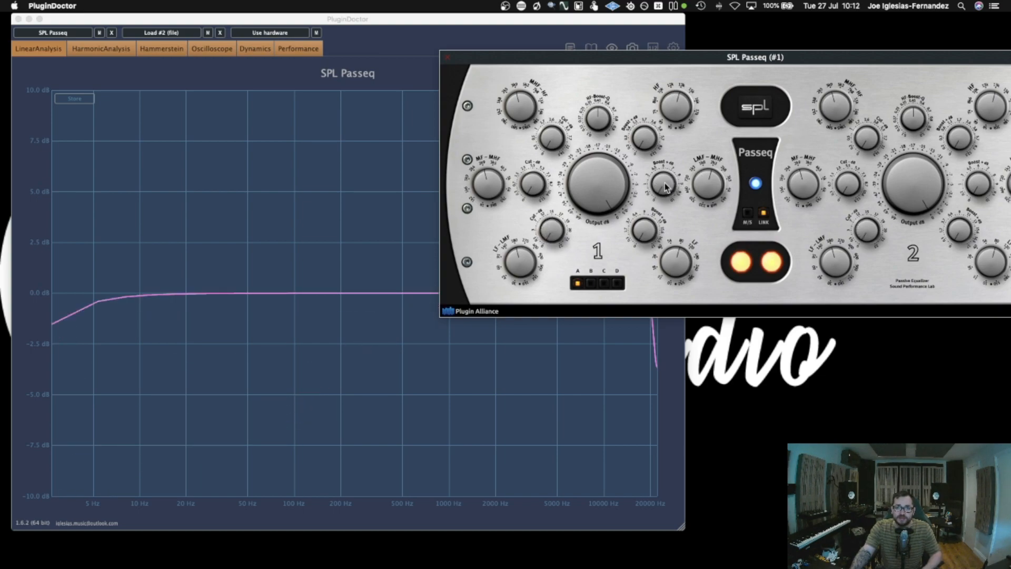
{"action": "left_click_drag", "start_coordinate": [660, 188], "coordinate": [667, 154]}
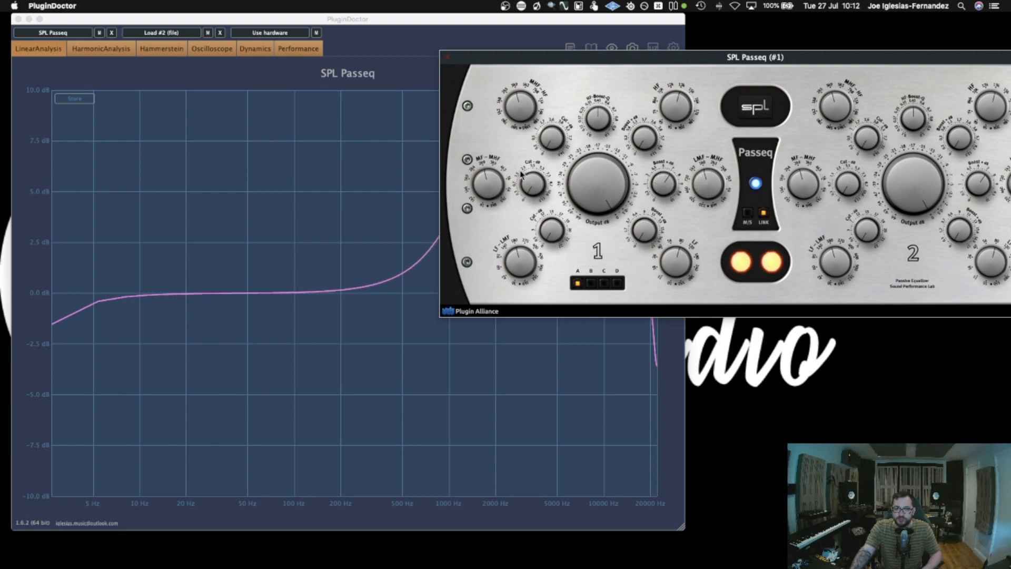
{"action": "left_click", "coordinate": [421, 180]}
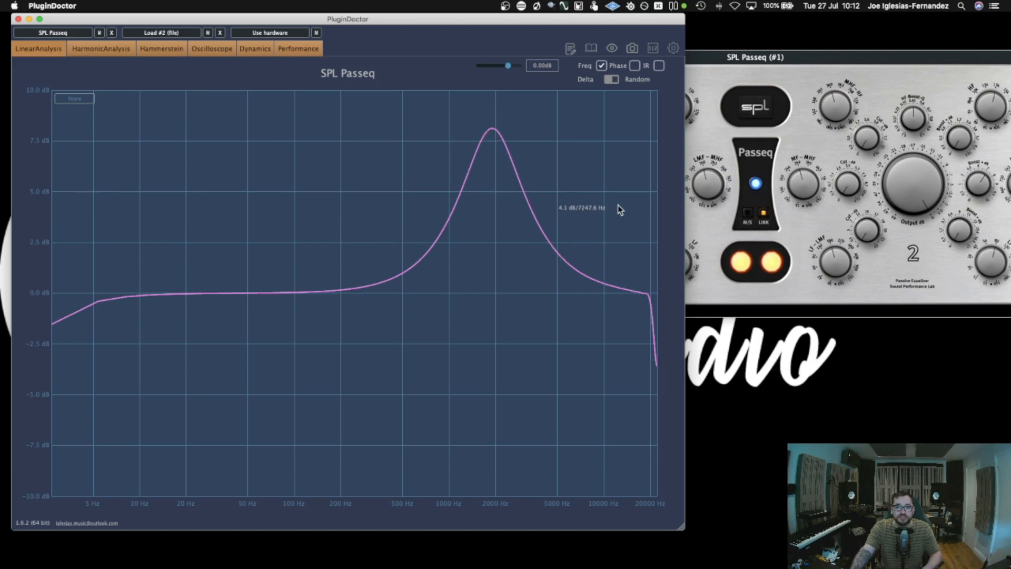
{"action": "left_click", "coordinate": [709, 146]}
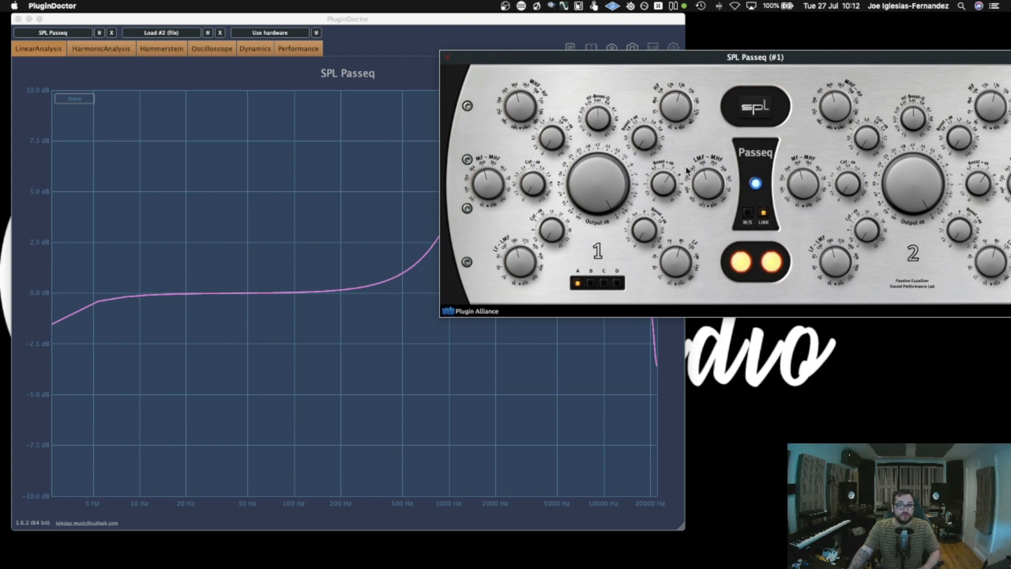
Lower the Passeq's LMF-MHF boost, view the resulting curve, and return the boost to zero
{"action": "left_click_drag", "start_coordinate": [665, 194], "coordinate": [664, 217]}
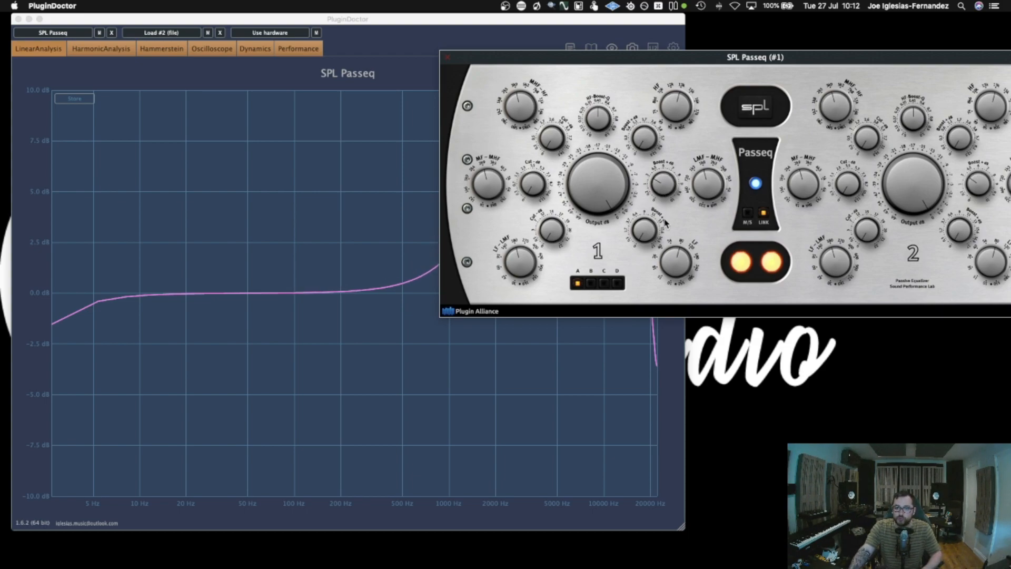
{"action": "left_click", "coordinate": [402, 201]}
{"action": "left_click", "coordinate": [720, 161]}
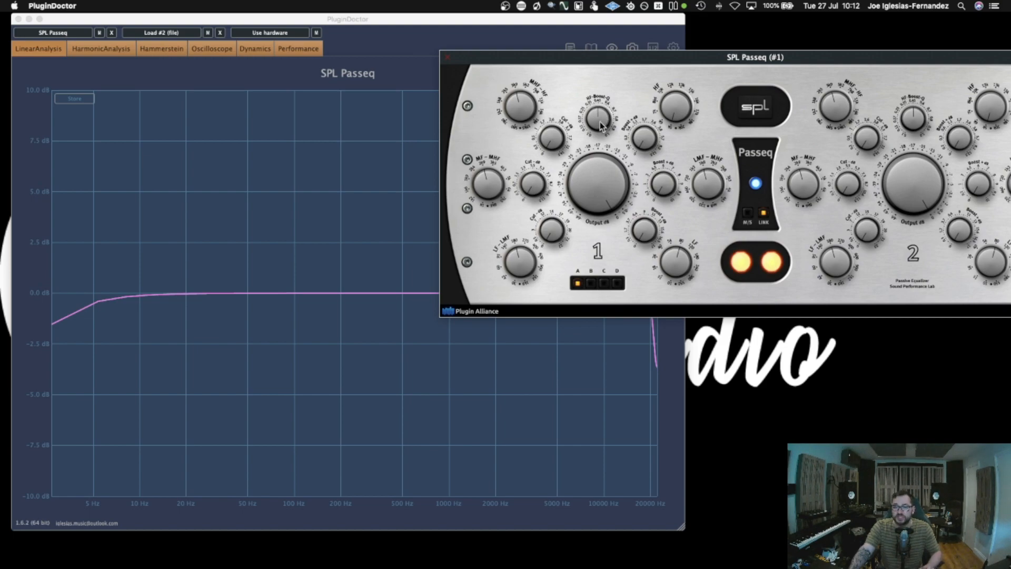
Raise channel 1's HF boost on the Passeq by about 2 dB and view the high-frequency curve
{"action": "left_click_drag", "start_coordinate": [650, 145], "coordinate": [656, 98]}
{"action": "left_click", "coordinate": [340, 167]}
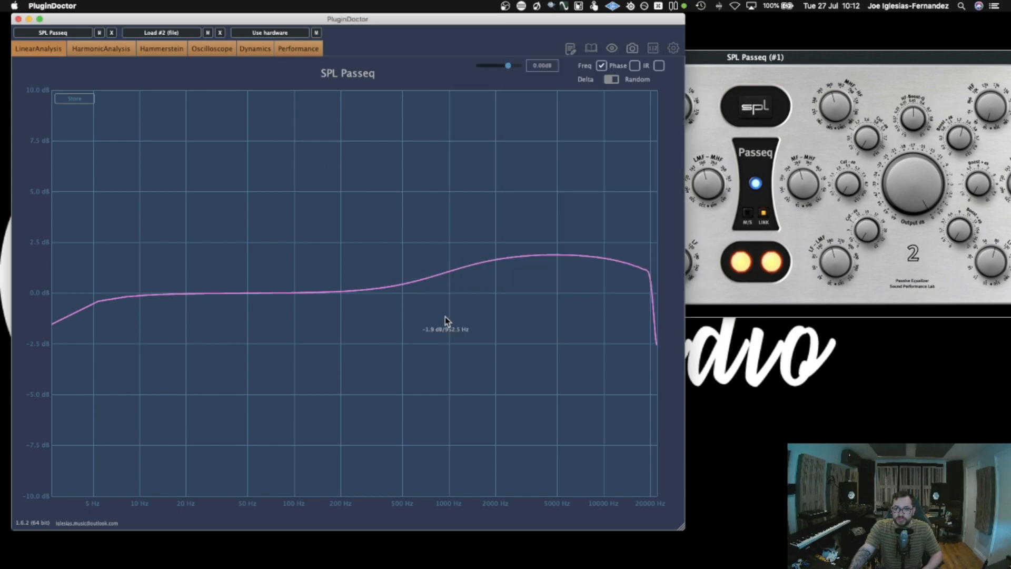
{"action": "left_click", "coordinate": [731, 110]}
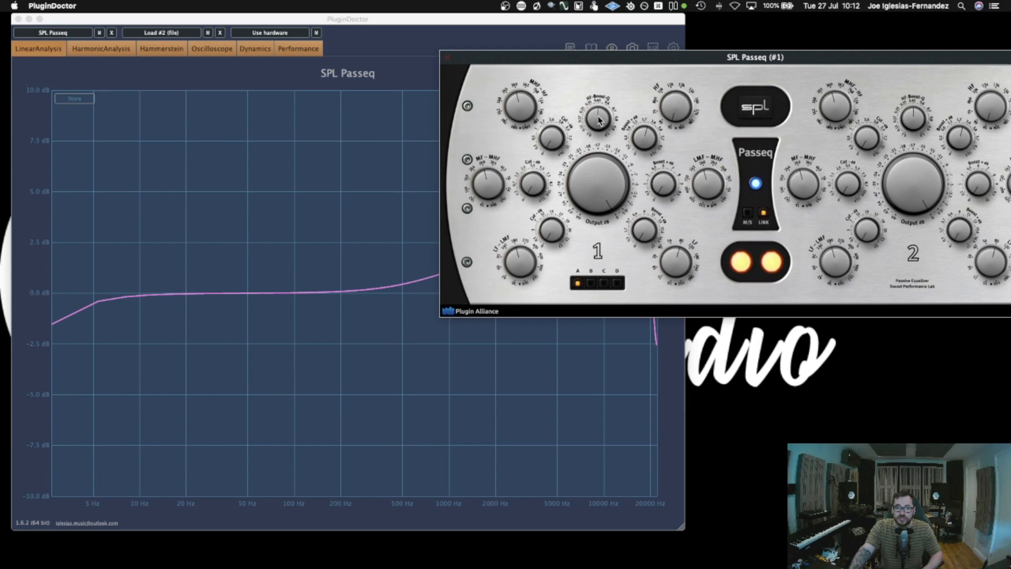
Turn the Passeq's HF boost Q down and then up, viewing the full curve at each setting
{"action": "left_click_drag", "start_coordinate": [598, 118], "coordinate": [592, 222]}
{"action": "left_click", "coordinate": [405, 169]}
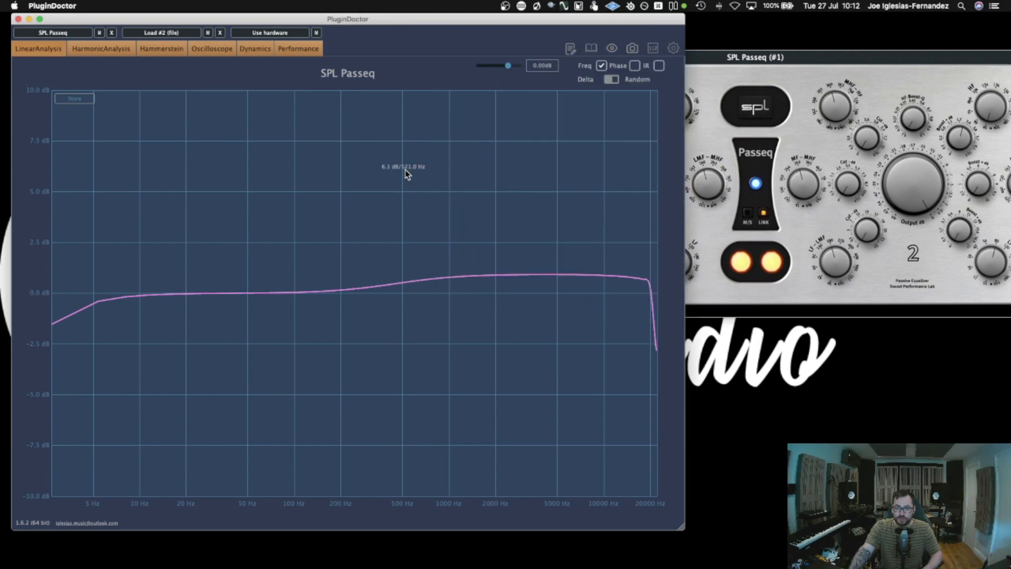
{"action": "left_click", "coordinate": [710, 75]}
{"action": "left_click_drag", "start_coordinate": [605, 117], "coordinate": [633, 39]}
{"action": "left_click", "coordinate": [408, 139]}
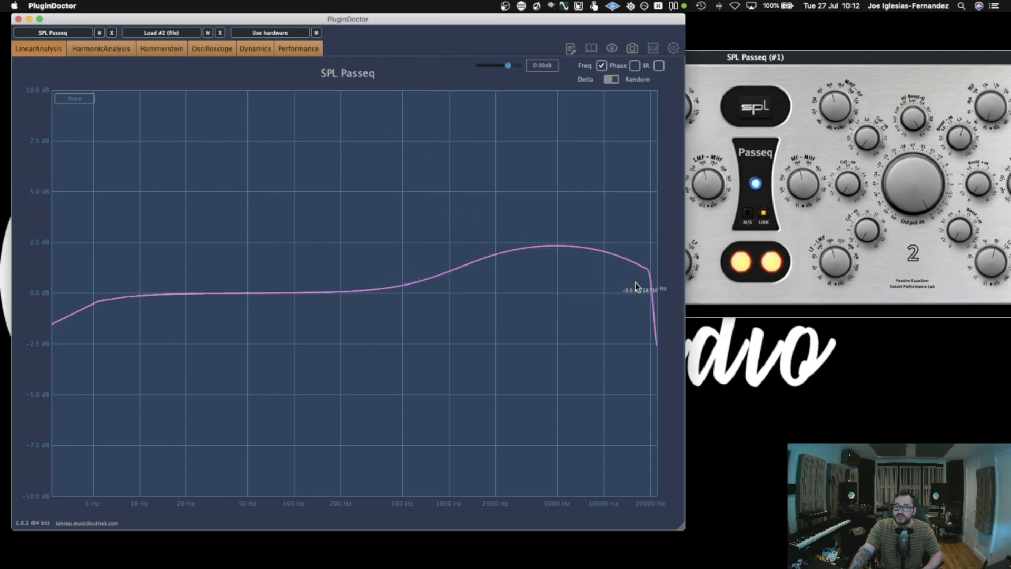
{"action": "left_click", "coordinate": [698, 90]}
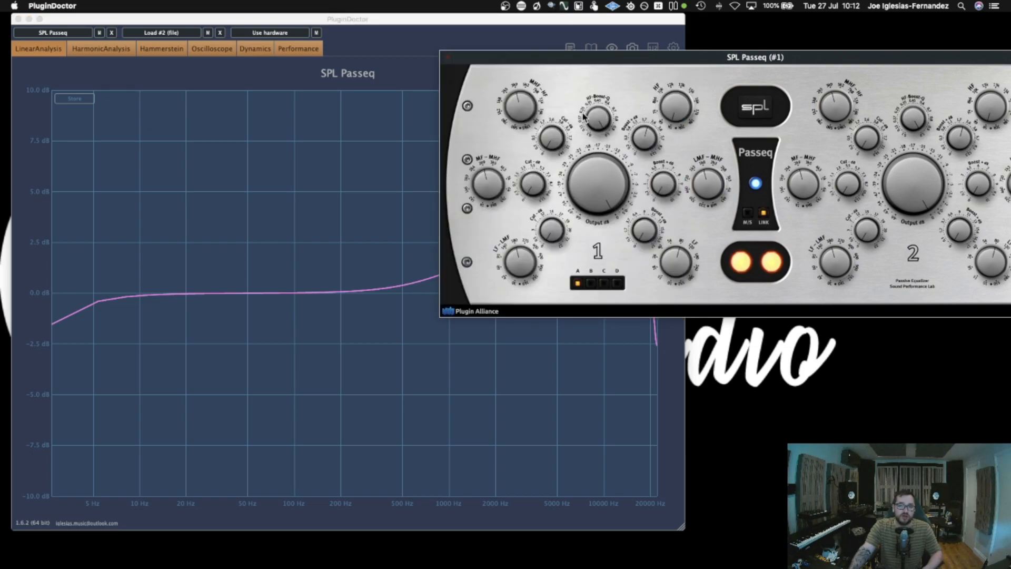
Reset the Passeq's HF boost to zero, close its plug-in window, and move the analyzer window toward the screen's centre
{"action": "left_click_drag", "start_coordinate": [643, 140], "coordinate": [629, 334]}
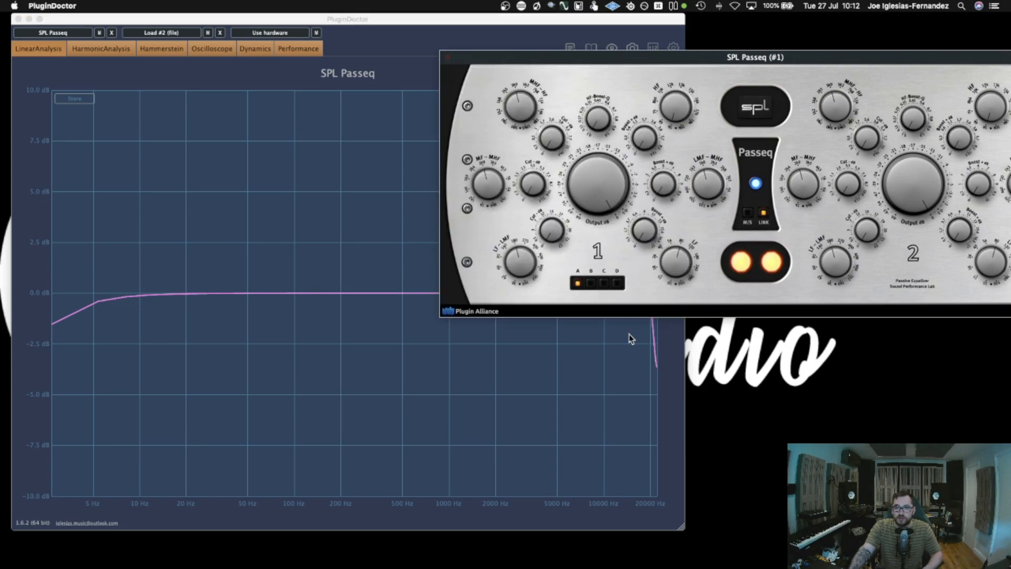
{"action": "left_click", "coordinate": [446, 59]}
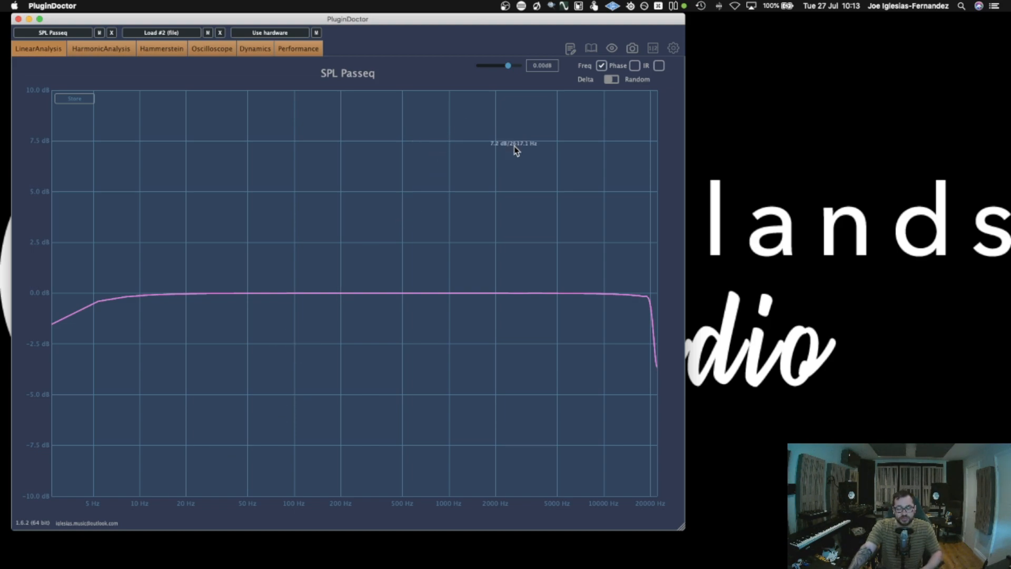
{"action": "left_click_drag", "start_coordinate": [457, 21], "coordinate": [536, 17]}
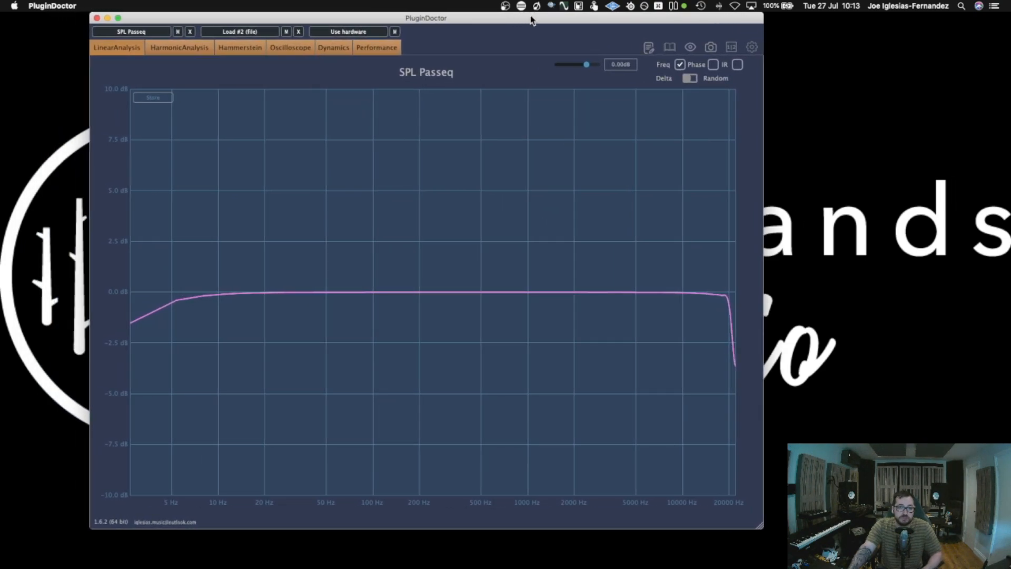